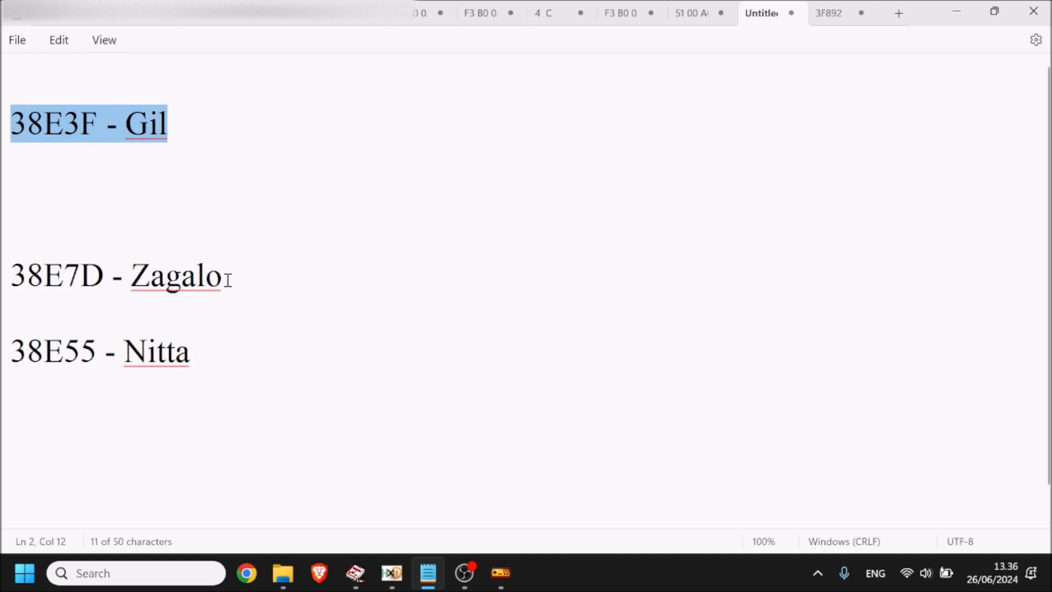
pyautogui.moveTo(228, 279); pyautogui.dragTo(133, 276)
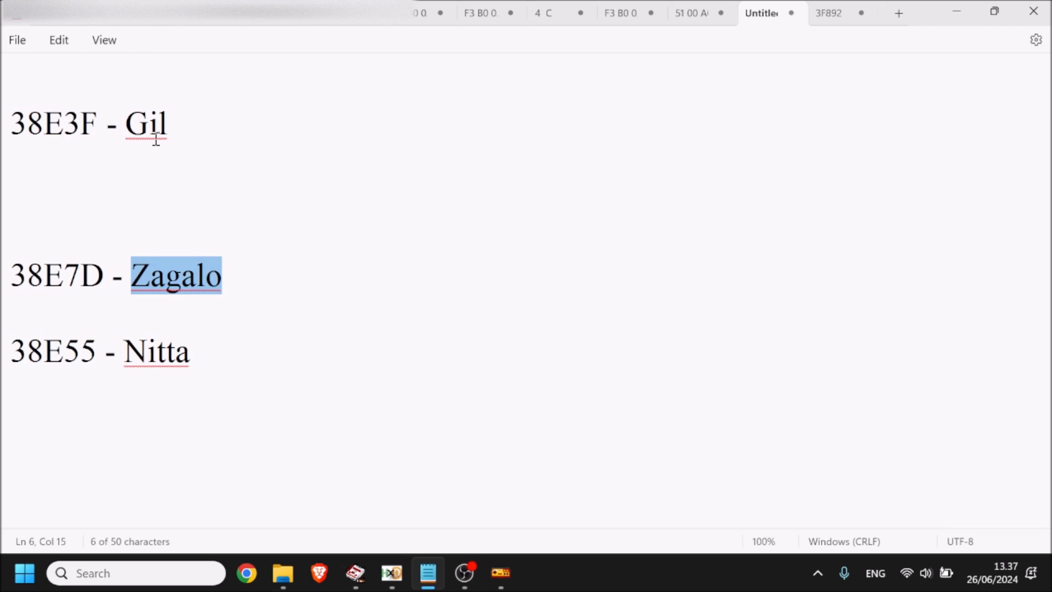
pyautogui.click(193, 187)
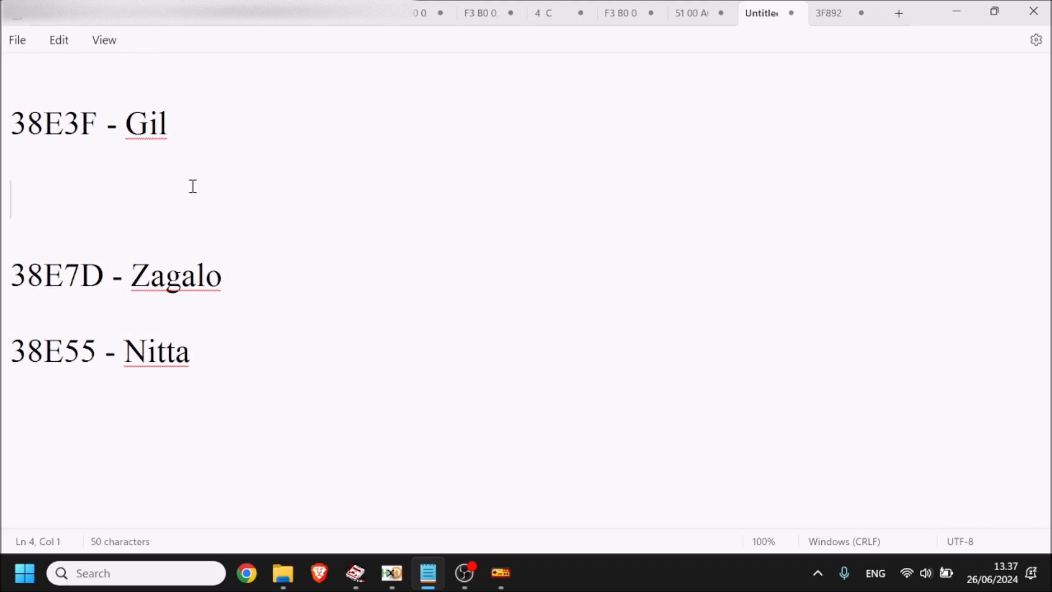
pyautogui.doubleClick(166, 366)
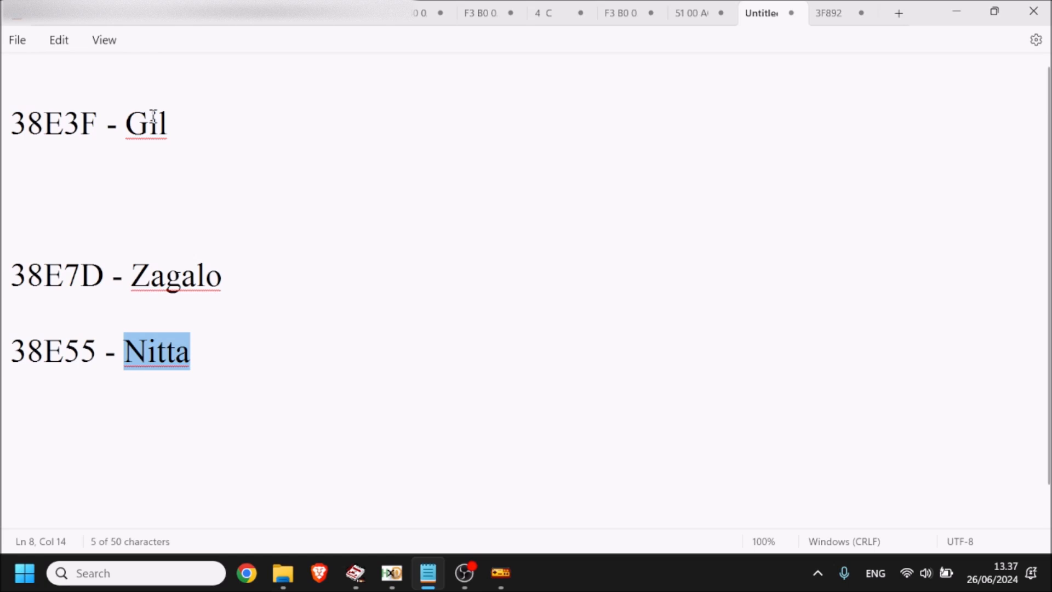
pyautogui.moveTo(153, 116); pyautogui.dragTo(14, 124)
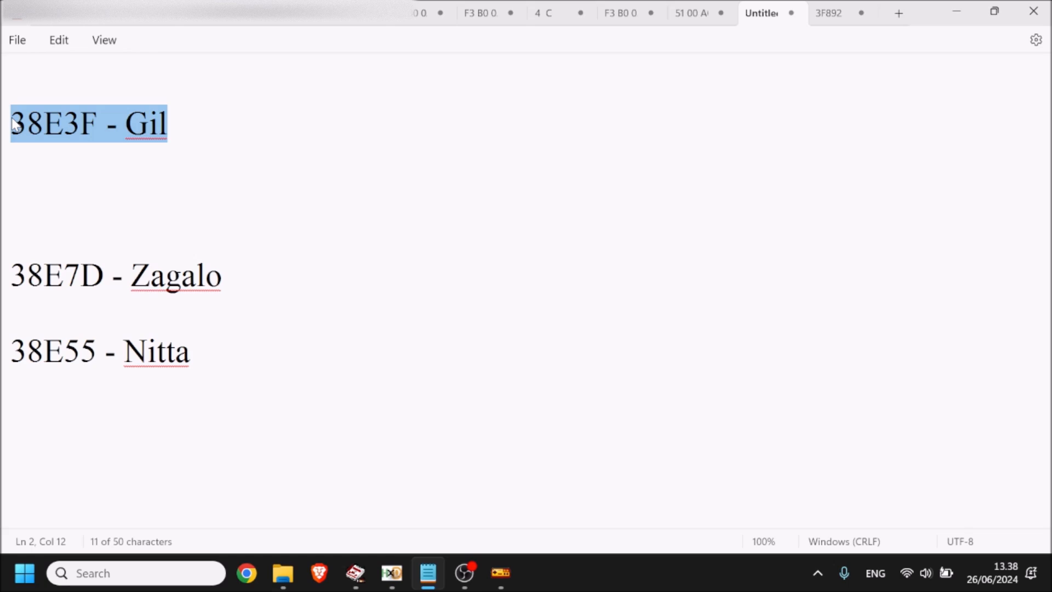
# Copy Nitta's offset 38E55 from the notes, go to it in the HxD hex editor and select the two bytes there.
pyautogui.doubleClick(53, 350)
pyautogui.hotkey('ctrl', 'c')
pyautogui.click(392, 573)
pyautogui.hotkey('ctrl', 'g')
pyautogui.hotkey('ctrl', 'v')
pyautogui.press('Return')
pyautogui.hotkey('shift', 'Right')
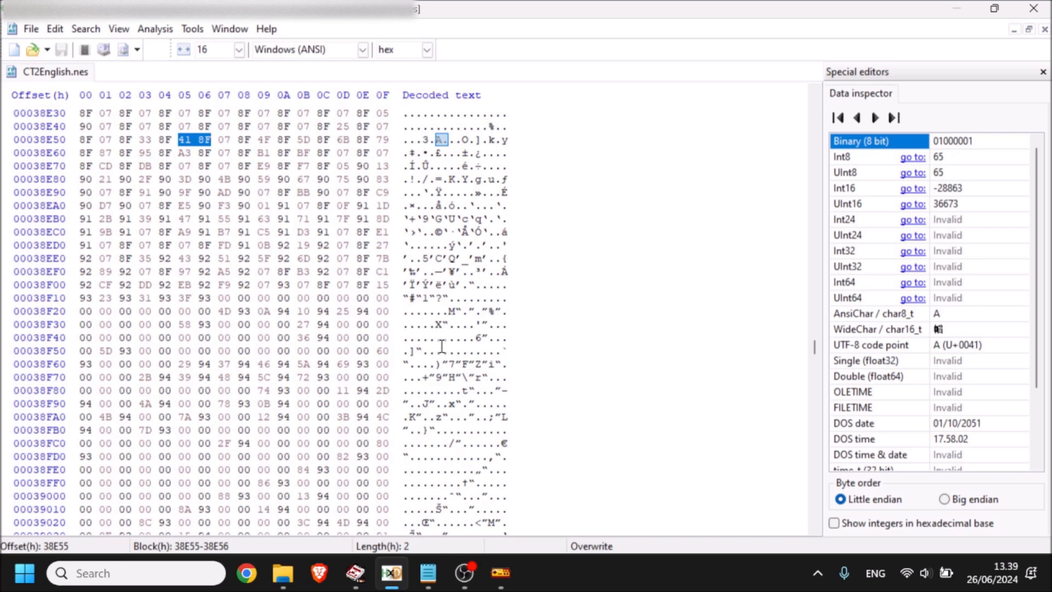
# Overwrite Gil's two bytes at offset 38E3F with 41 8F and save the ROM.
pyautogui.moveTo(382, 113); pyautogui.dragTo(86, 126)
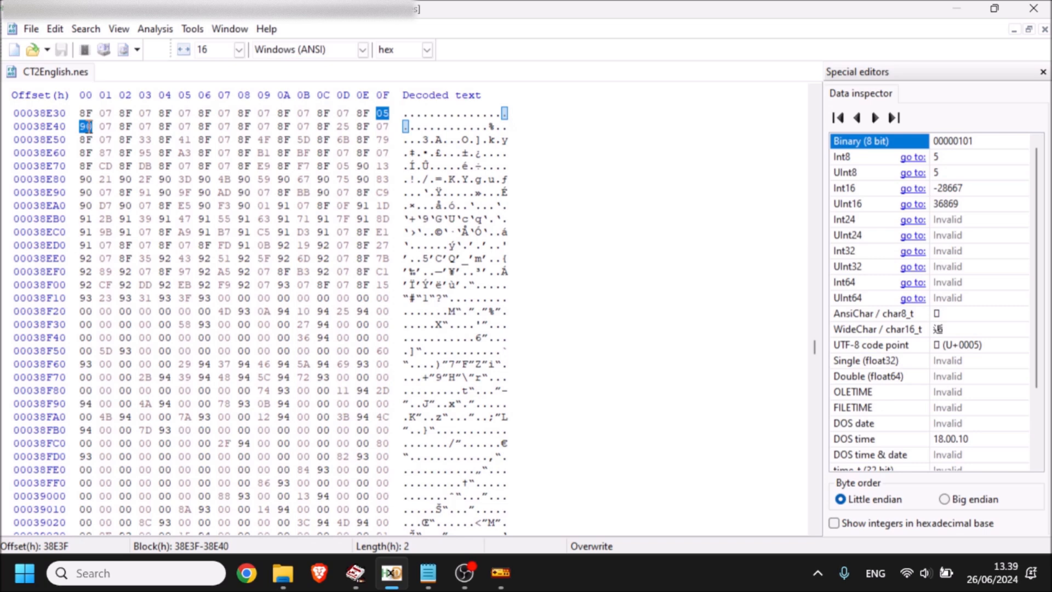
pyautogui.click(375, 113)
pyautogui.write('418f')
pyautogui.hotkey('ctrl', 's')
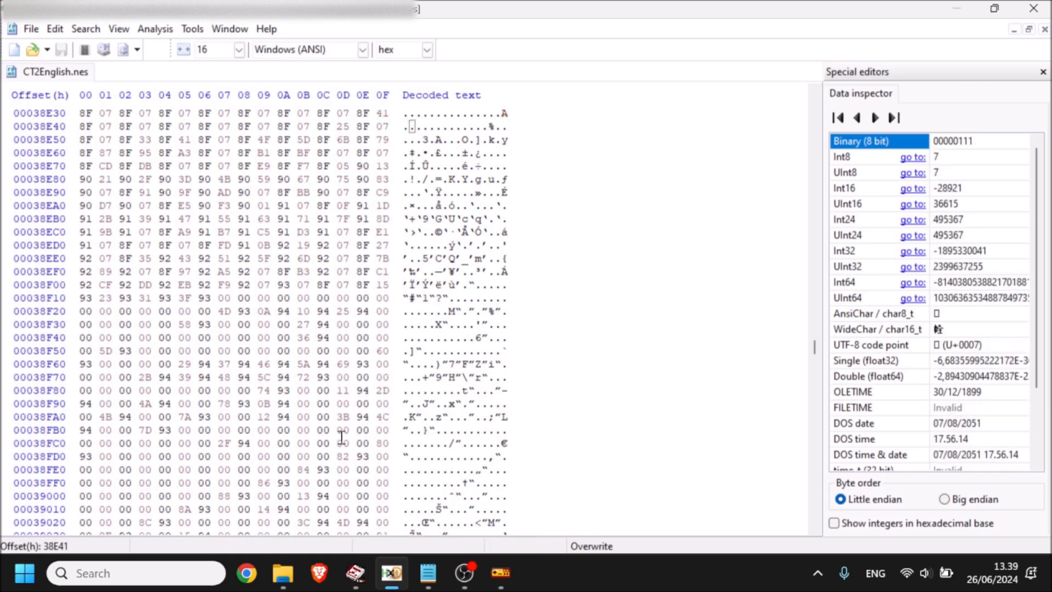
# Open CT2English.nes in the VirtuaNES emulator and load the saved match state.
pyautogui.click(356, 571)
pyautogui.hotkey('ctrl', 'o')
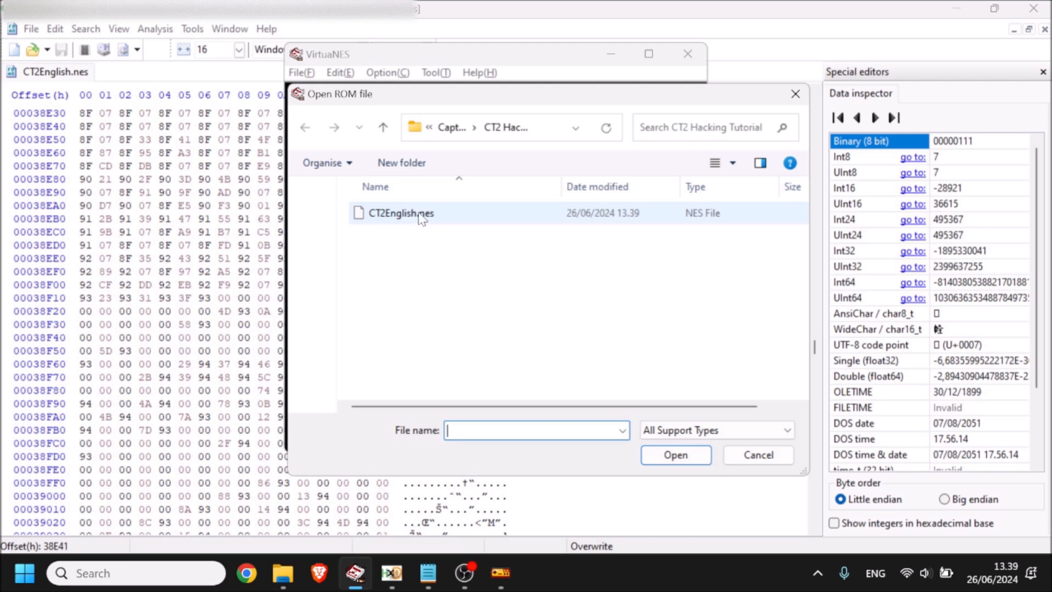
pyautogui.doubleClick(420, 217)
pyautogui.press('F4')
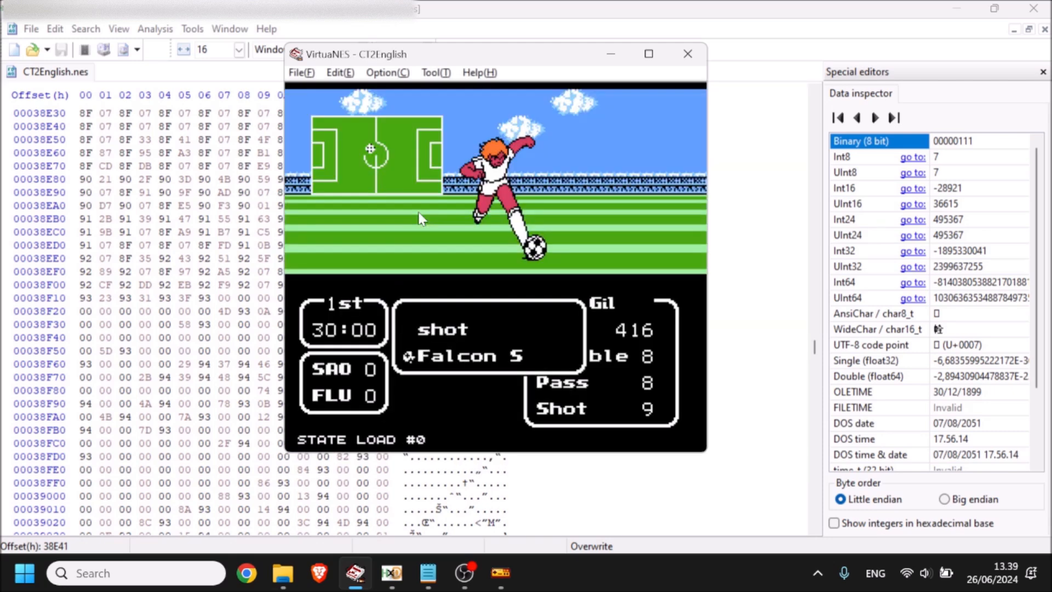
# Test Gil's special shot by performing Falcon S in the match, and pause the game during its announcement.
pyautogui.press('z')
pyautogui.press('Up')
pyautogui.press('x')
pyautogui.press('Down')
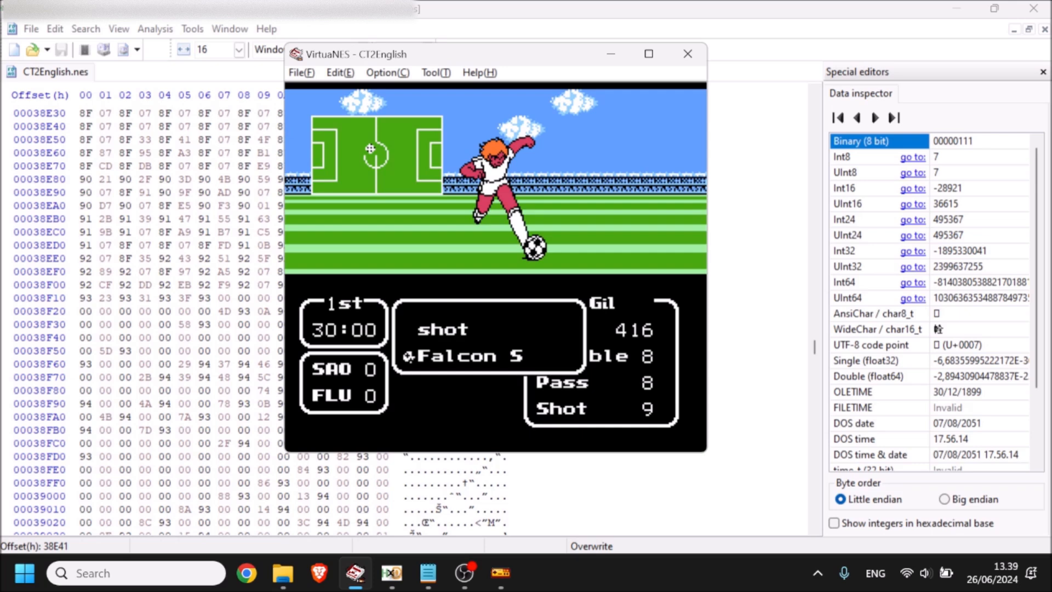
pyautogui.press('x')
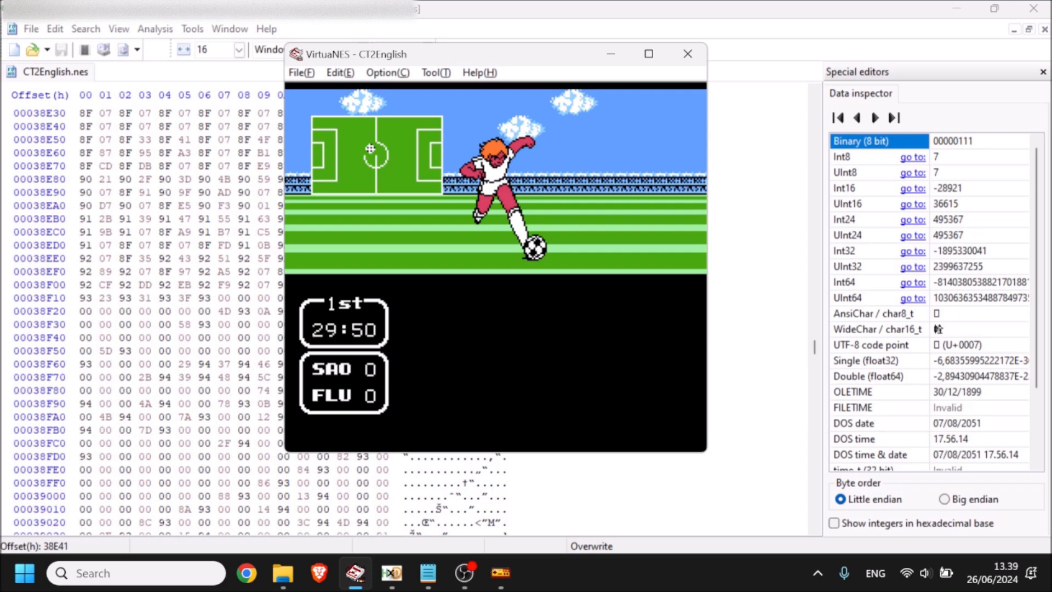
pyautogui.press('Pause')
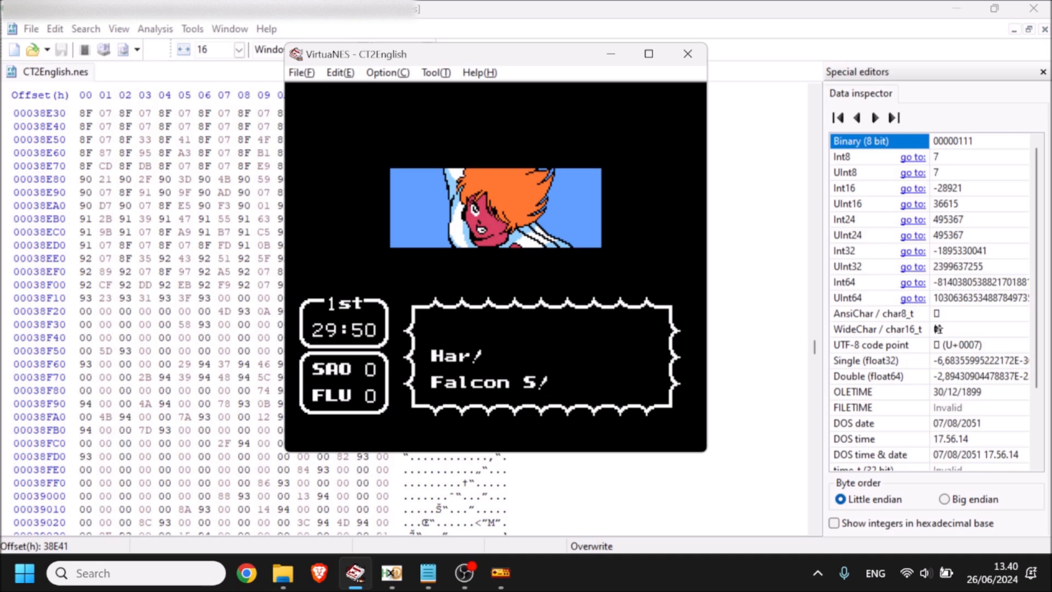
# Switch back to CT2English.nes in the hex editor and go to the start of the file.
pyautogui.click(488, 4)
pyautogui.click(315, 160)
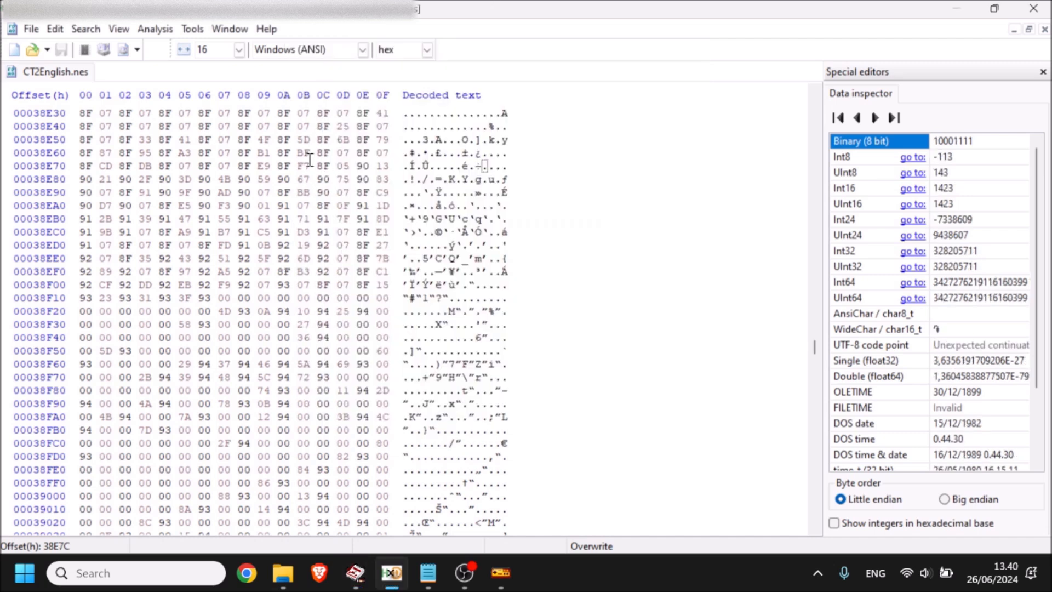
pyautogui.hotkey('ctrl', 'Home')
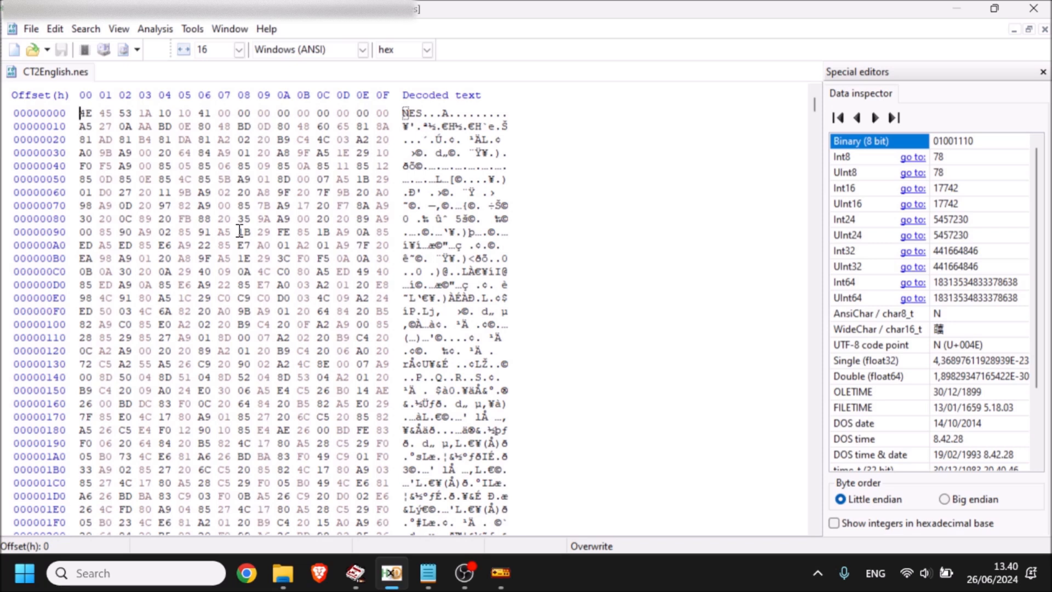
# Search forward through the ROM for the text string "falcon".
pyautogui.hotkey('ctrl', 'f')
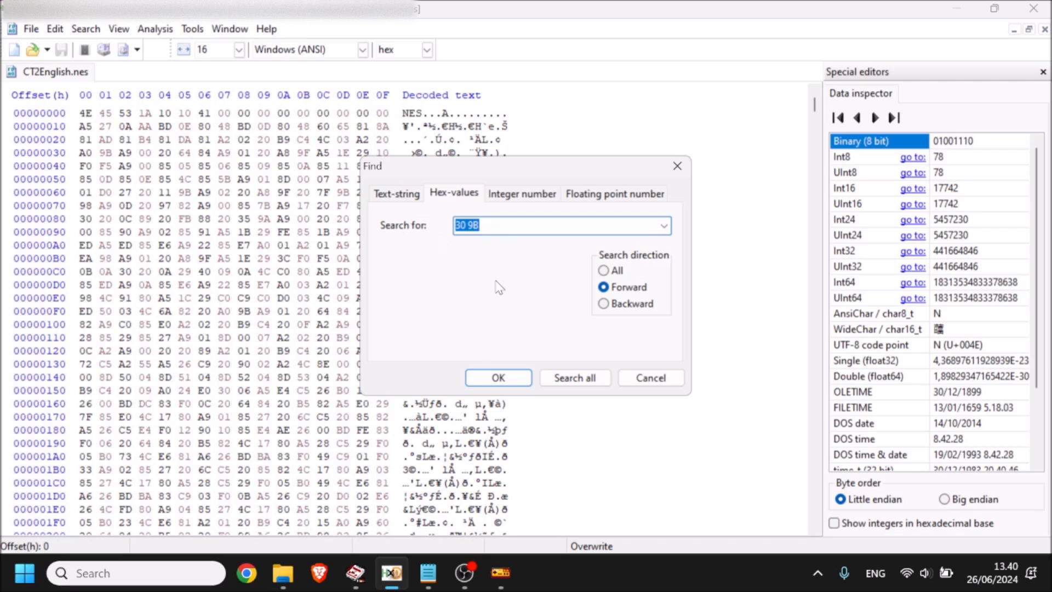
pyautogui.click(405, 198)
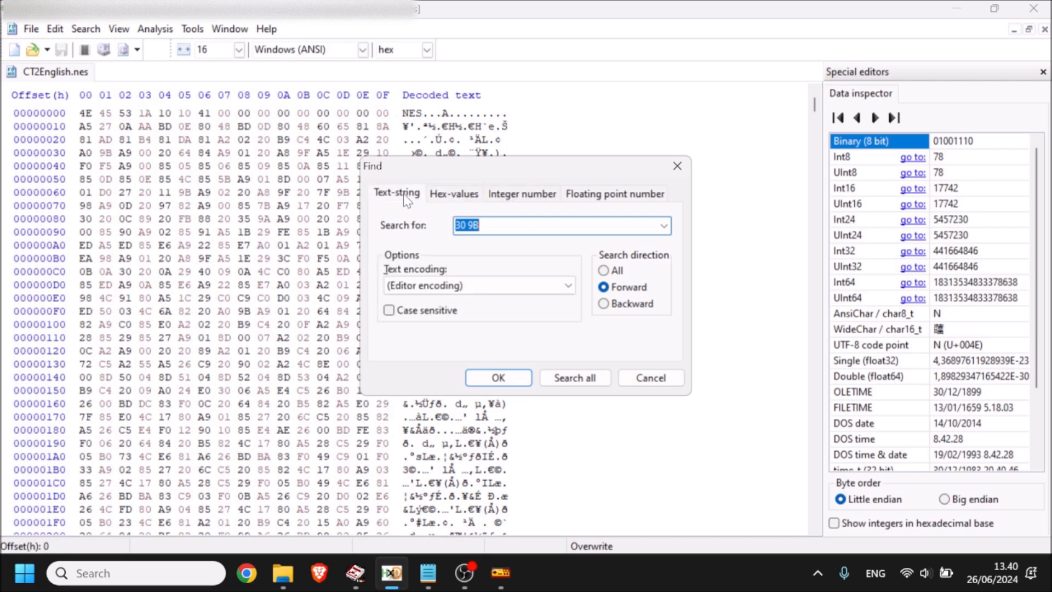
pyautogui.click(449, 196)
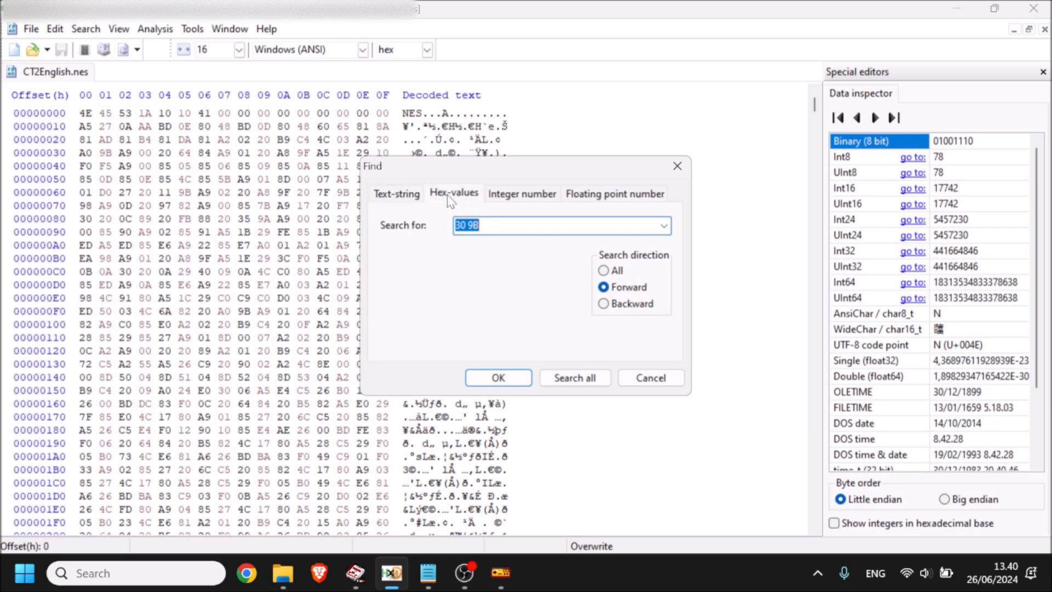
pyautogui.click(400, 196)
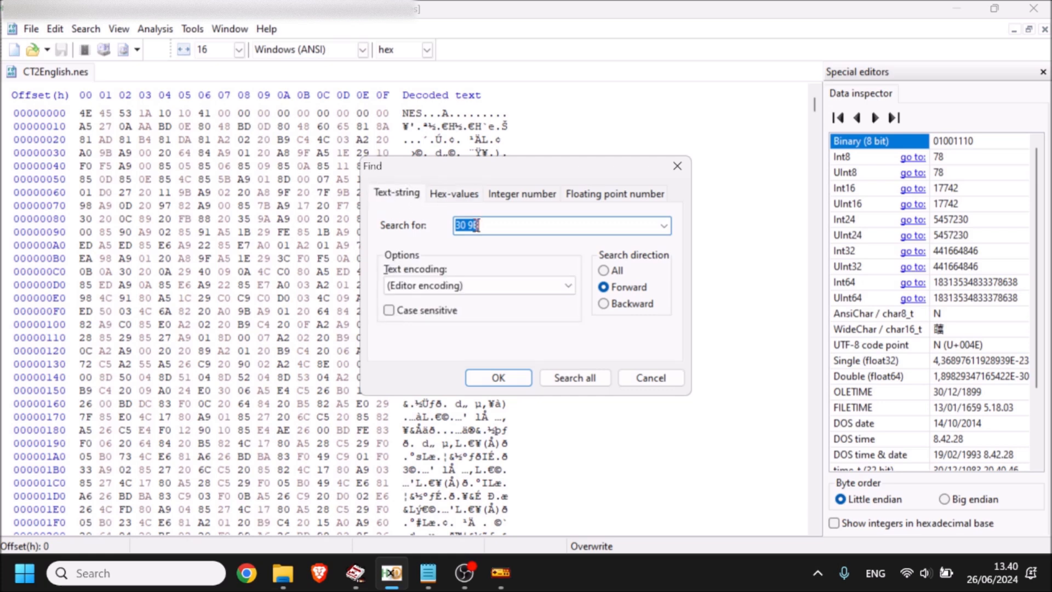
pyautogui.click(496, 226)
pyautogui.press('BackSpace')
pyautogui.press('BackSpace')
pyautogui.press('BackSpace')
pyautogui.press('BackSpace')
pyautogui.press('BackSpace')
pyautogui.write('FALCON')
pyautogui.press('BackSpace')
pyautogui.press('BackSpace')
pyautogui.press('BackSpace')
pyautogui.press('BackSpace')
pyautogui.press('BackSpace')
pyautogui.press('BackSpace')
pyautogui.write('falcon')
pyautogui.press('Return')
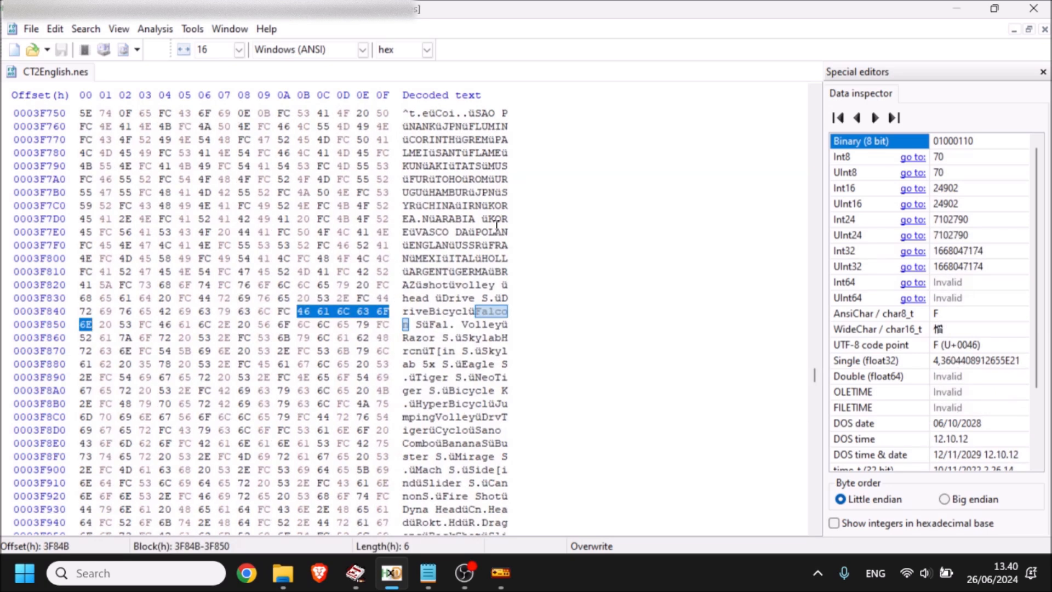
# Overwrite the decoded text starting at "Falcon" (offset 3F84B) with "Volcano".
pyautogui.click(478, 311)
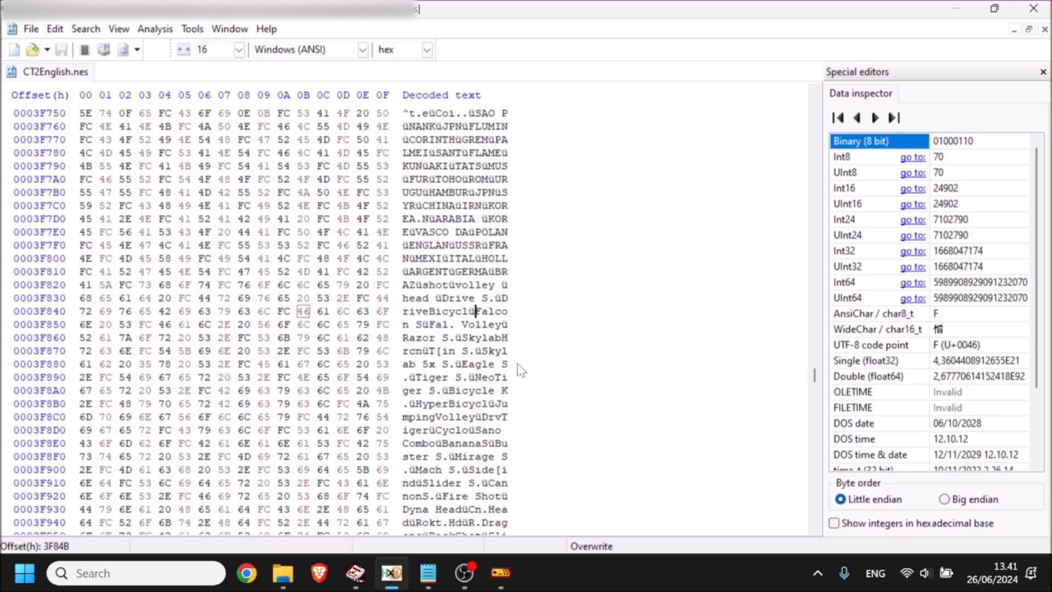
pyautogui.write('V')
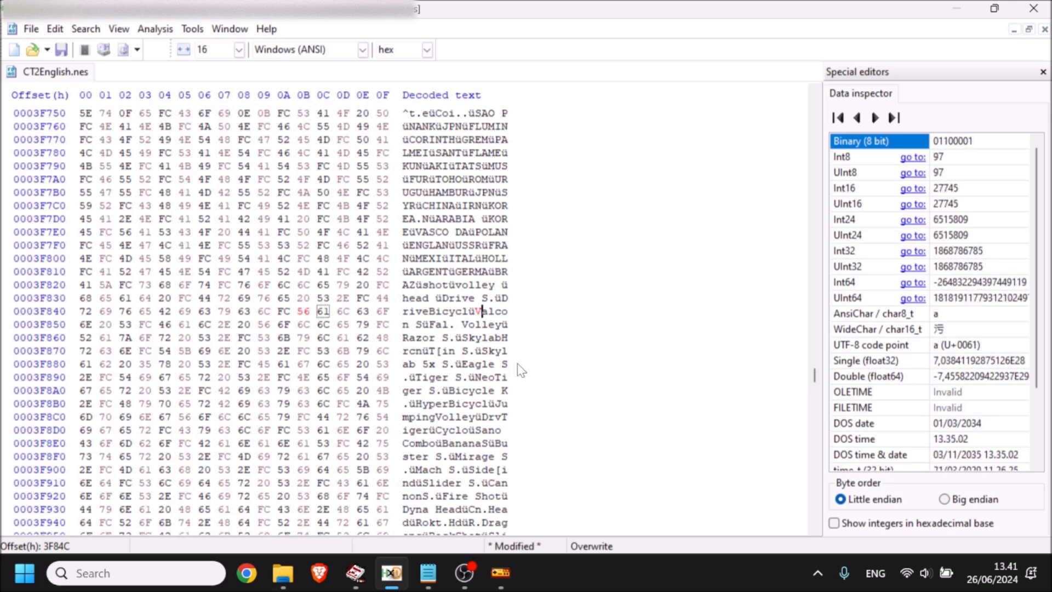
pyautogui.write('olca')
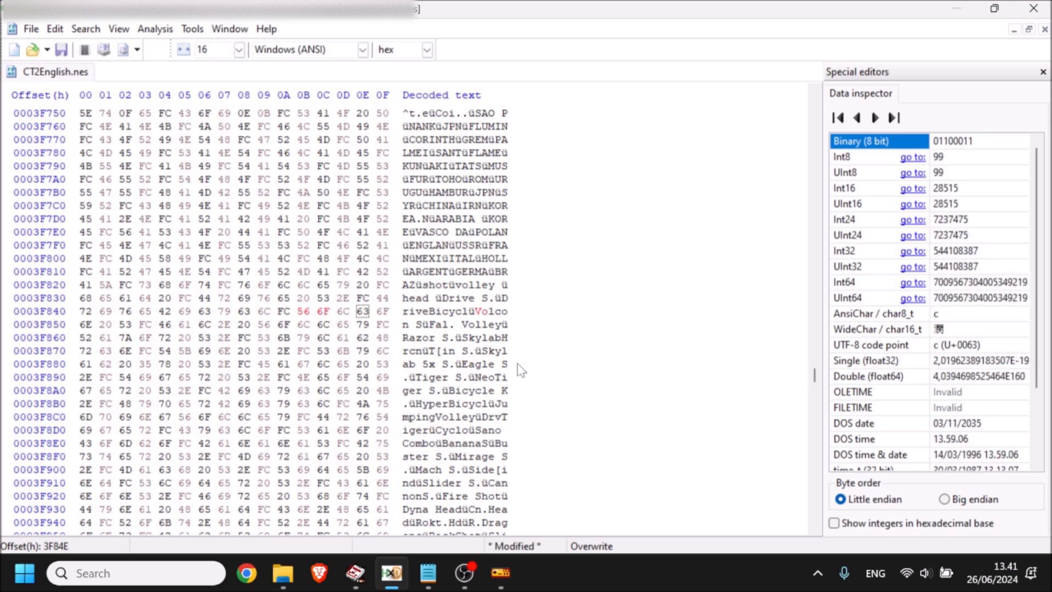
pyautogui.write('no')
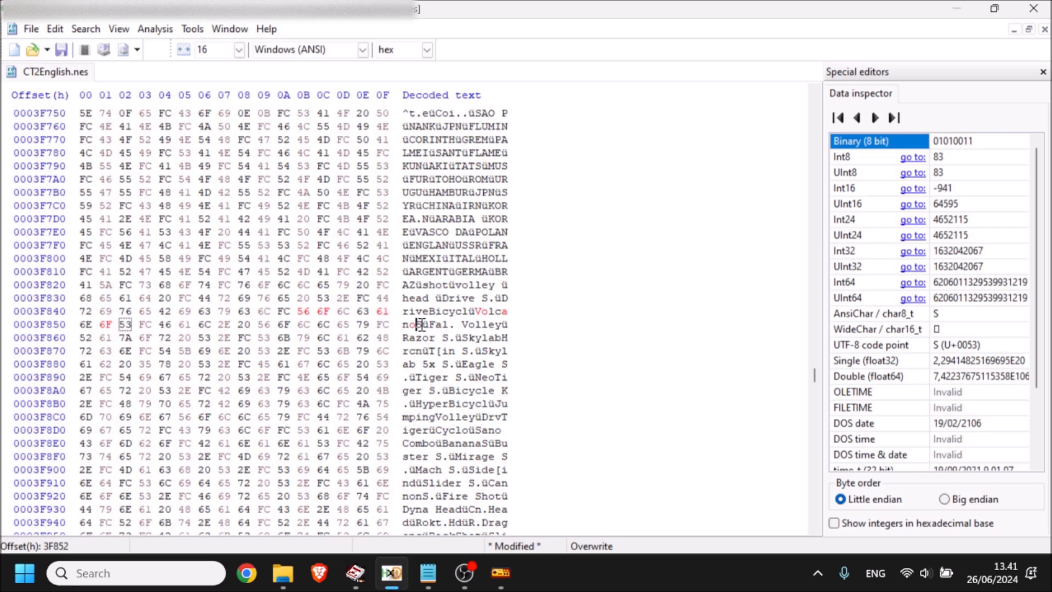
# Replace the "S" following "Volcano" at offset 3F852 with a space (byte 20).
pyautogui.press('Right')
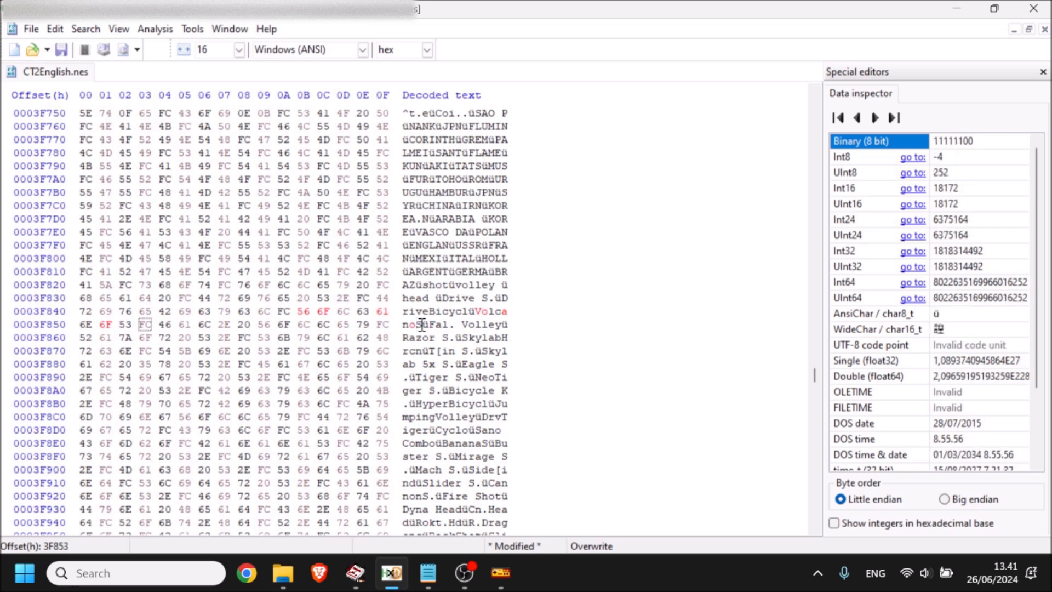
pyautogui.moveTo(423, 324); pyautogui.dragTo(430, 325)
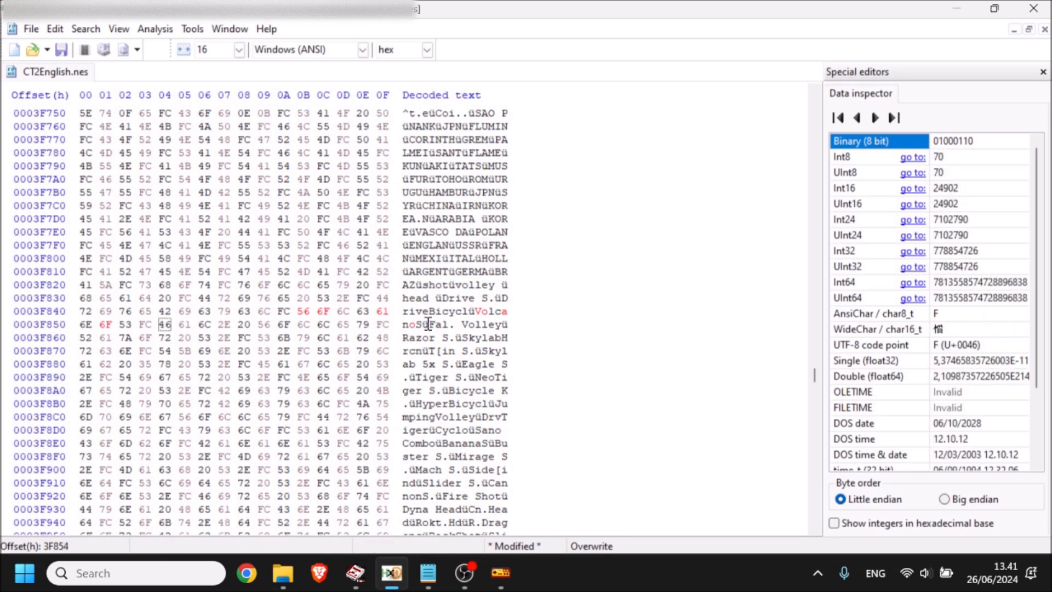
pyautogui.click(423, 322)
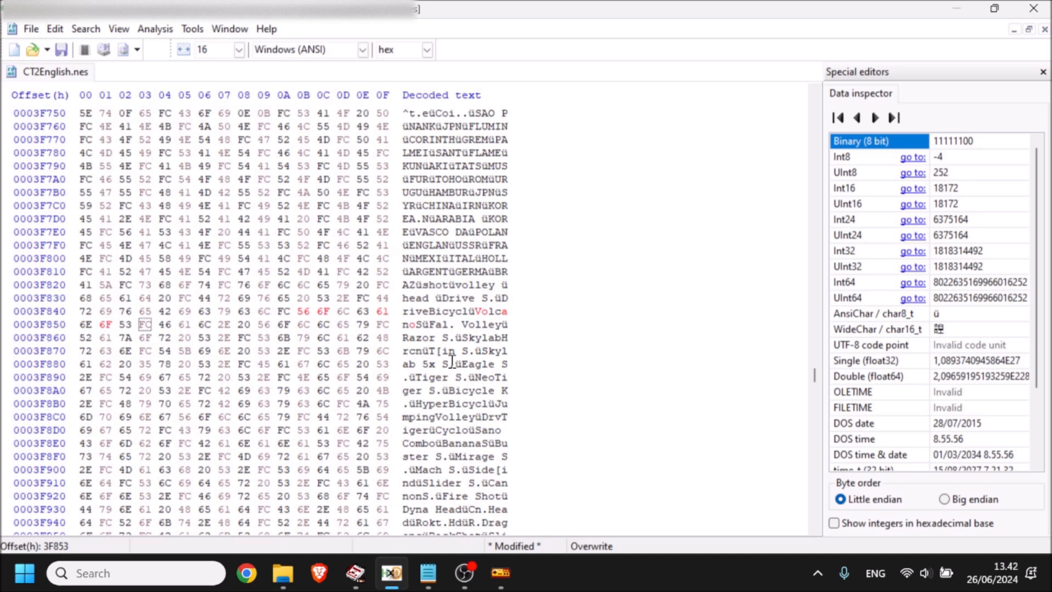
pyautogui.press('Left')
pyautogui.hotkey('shift', 'Right')
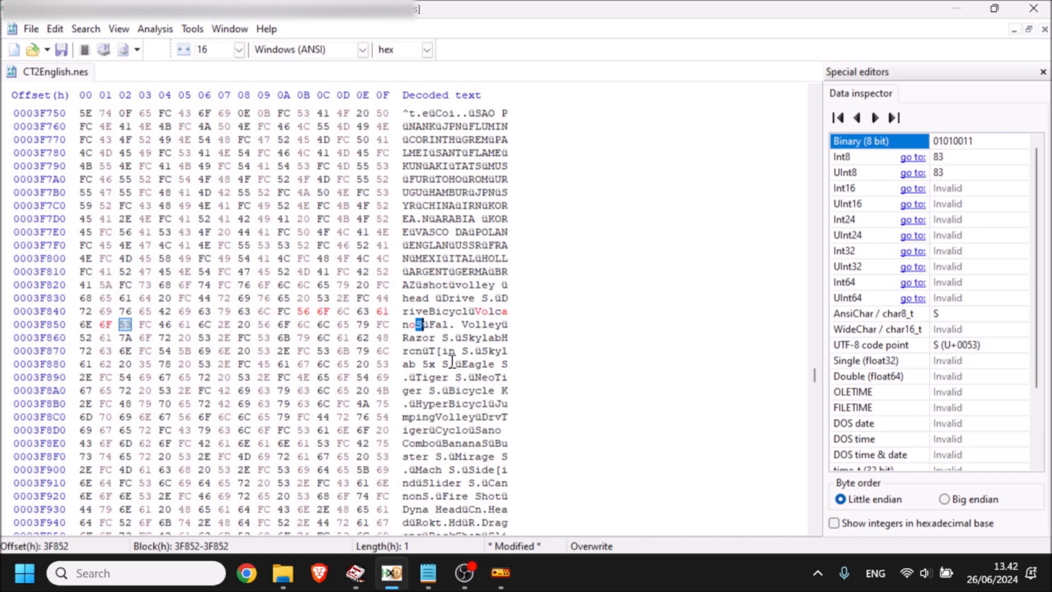
pyautogui.moveTo(418, 325); pyautogui.dragTo(422, 325)
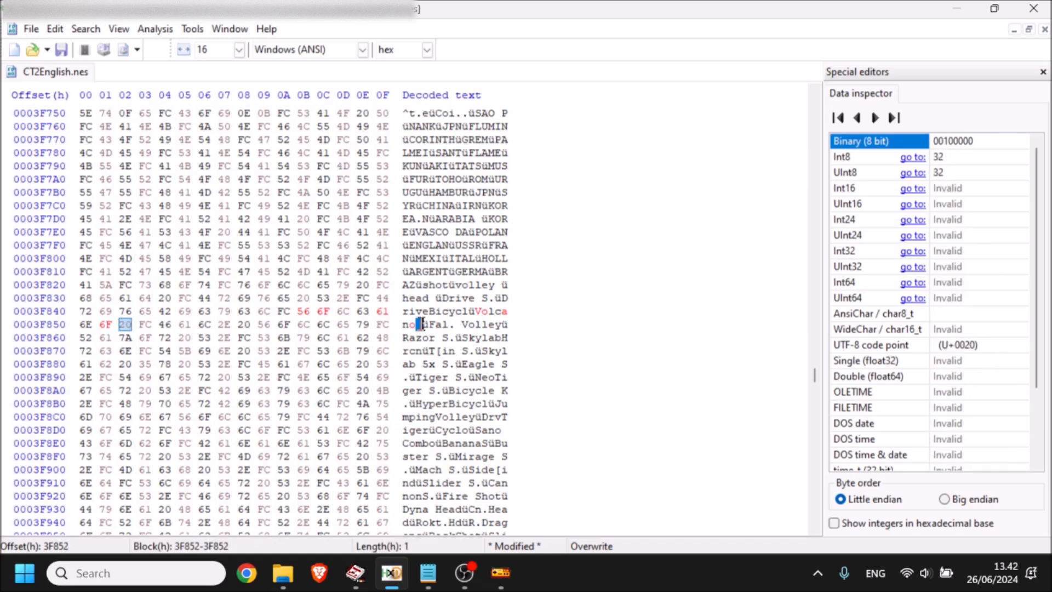
pyautogui.rightClick(422, 325)
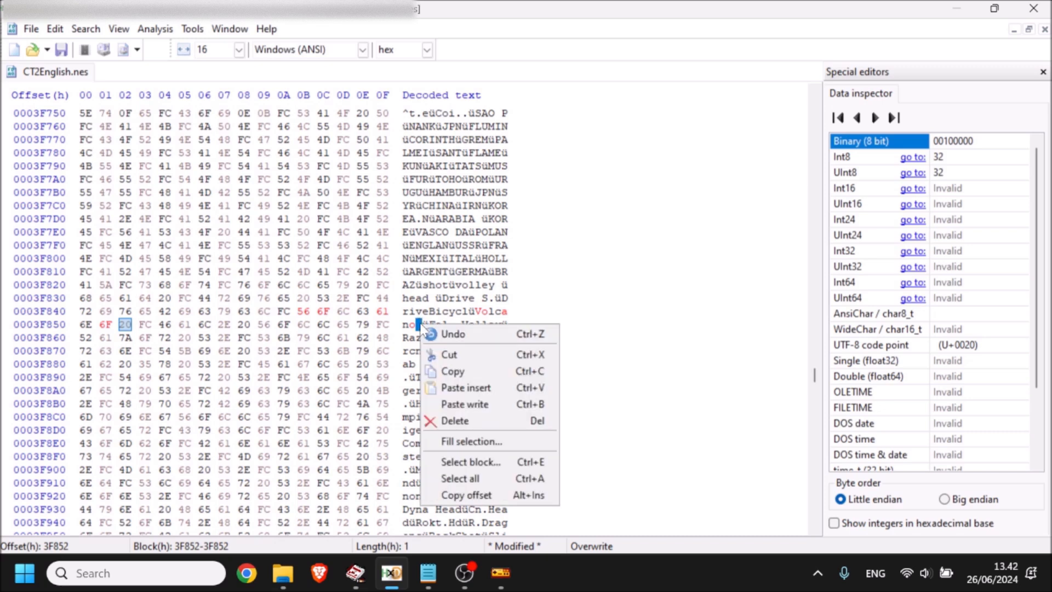
pyautogui.click(419, 325)
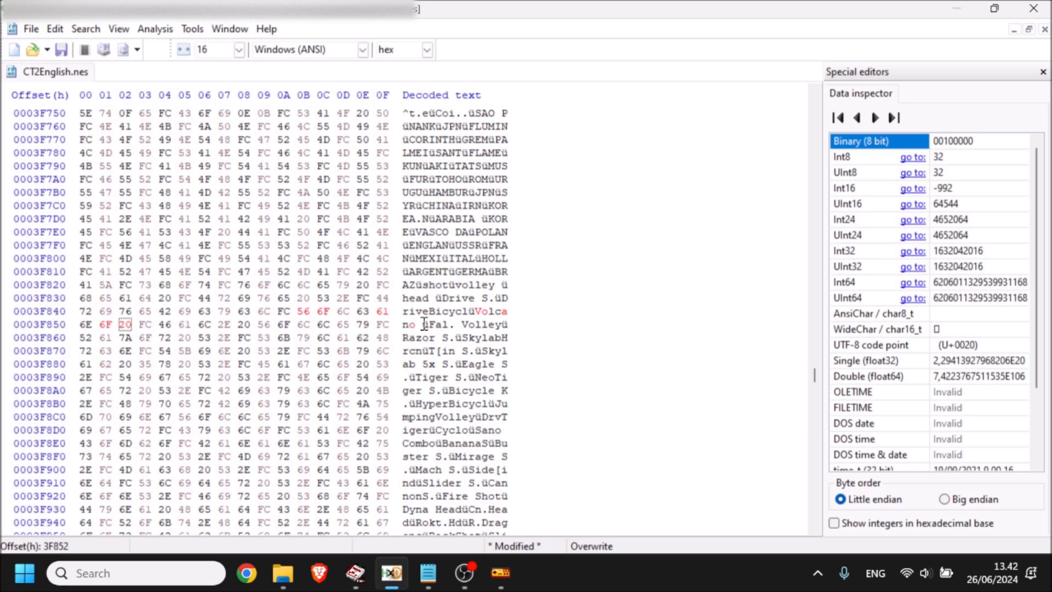
# Overwrite the decoded text from offset 3F853, right after "Volcano ", with "Shot".
pyautogui.click(423, 324)
pyautogui.moveTo(424, 324); pyautogui.dragTo(425, 325)
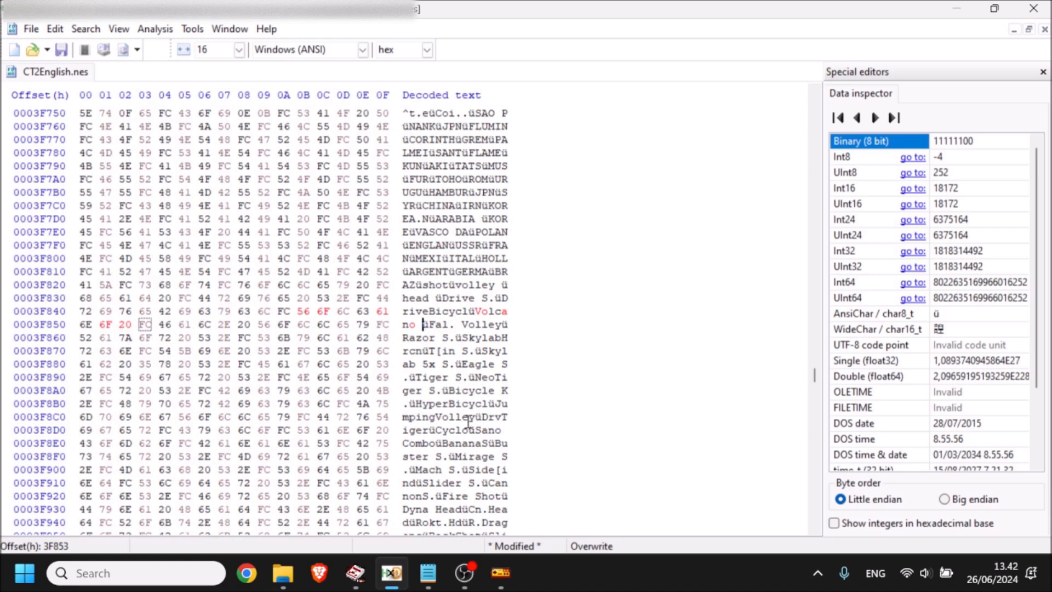
pyautogui.press('Left')
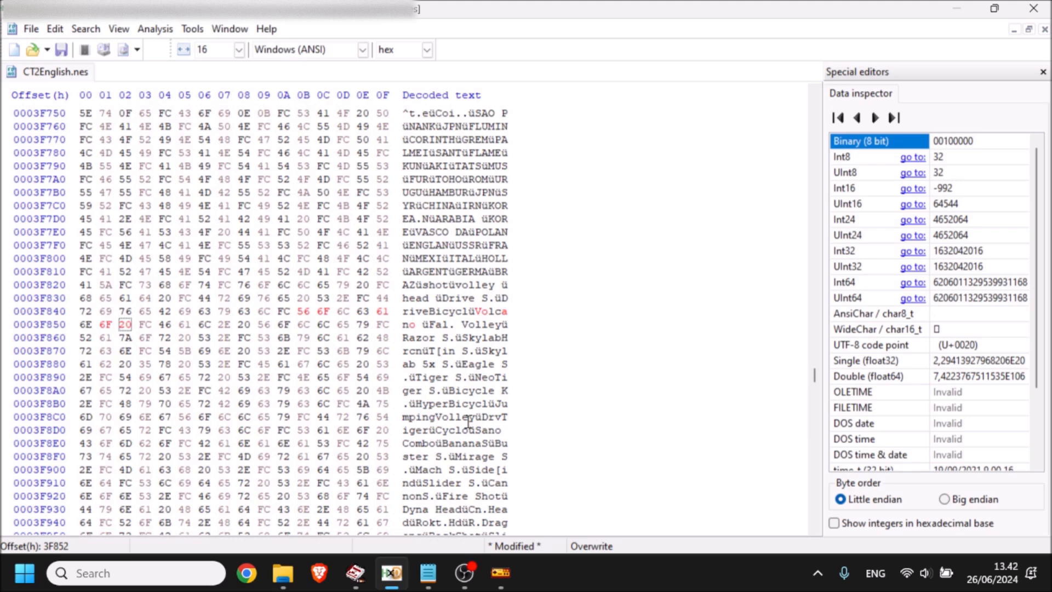
pyautogui.press('Right')
pyautogui.write('S')
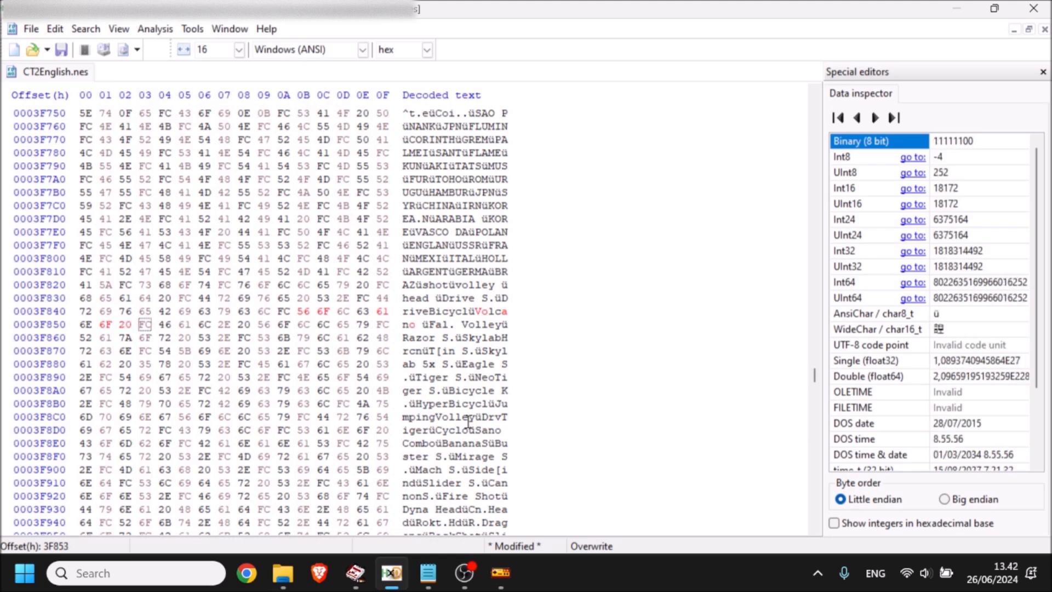
pyautogui.write('hot')
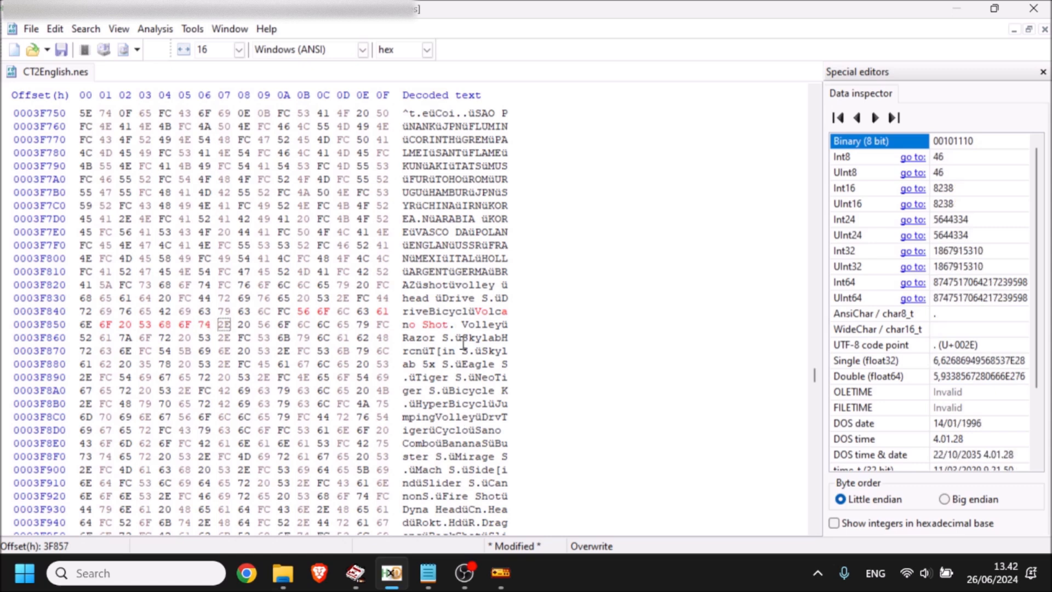
pyautogui.click(436, 295)
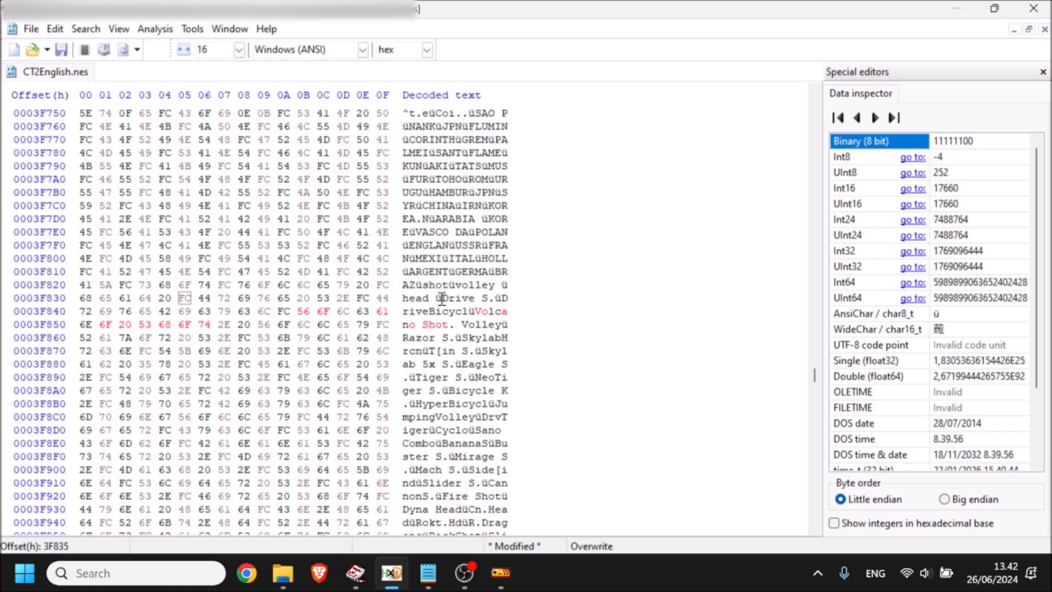
# Replace the period after "Volcano Shot" at offset 3F857 with the byte FC and save the ROM.
pyautogui.click(449, 328)
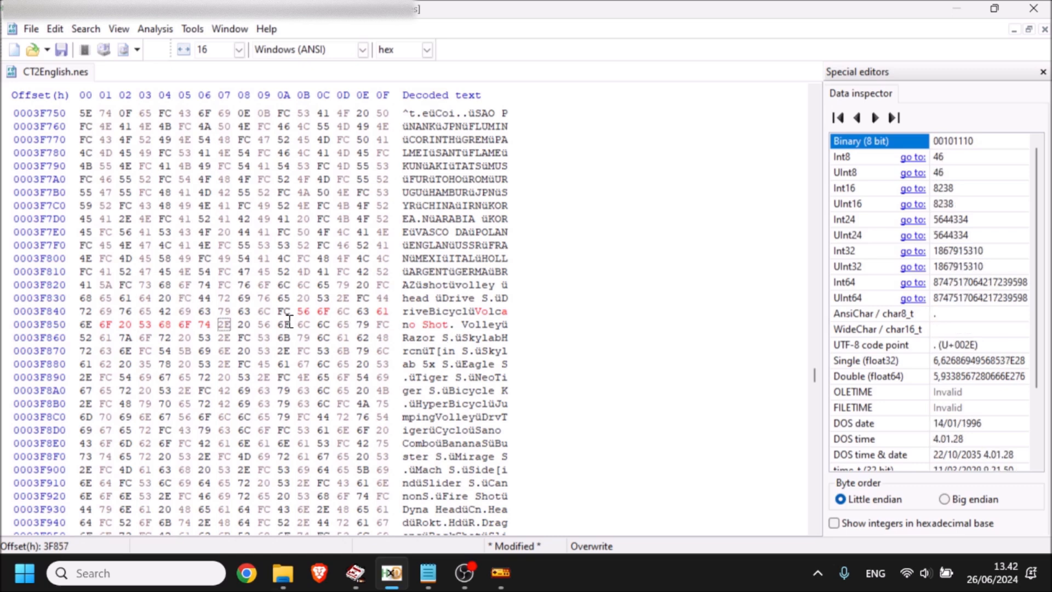
pyautogui.click(220, 322)
pyautogui.write('FC')
pyautogui.click(458, 323)
pyautogui.moveTo(458, 322); pyautogui.dragTo(450, 320)
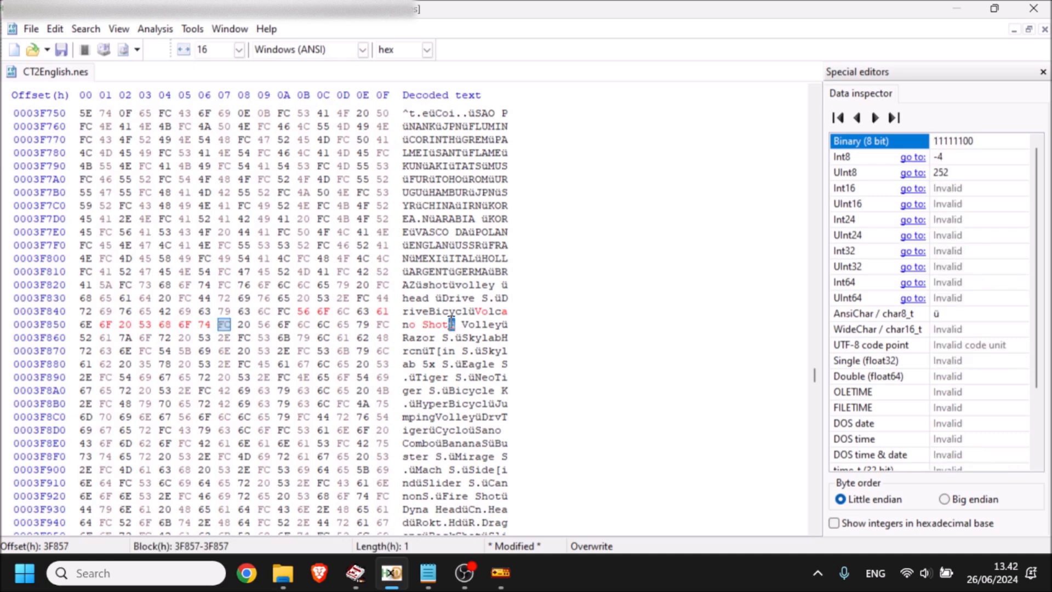
pyautogui.click(451, 322)
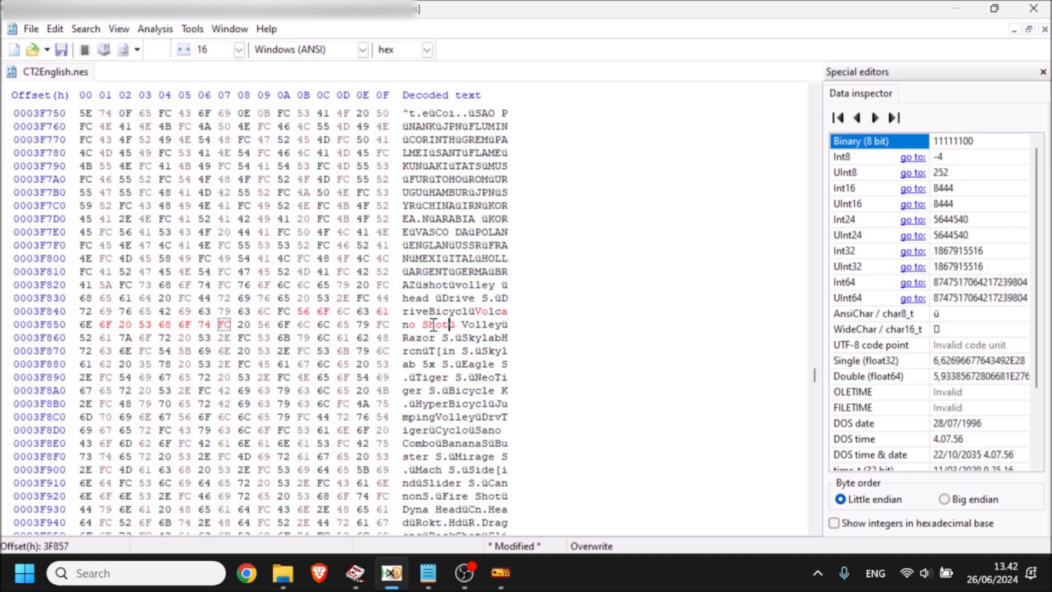
pyautogui.click(435, 324)
pyautogui.moveTo(435, 325)
pyautogui.mouseDown()
pyautogui.moveTo(423, 325)
pyautogui.moveTo(454, 324)
pyautogui.mouseUp()
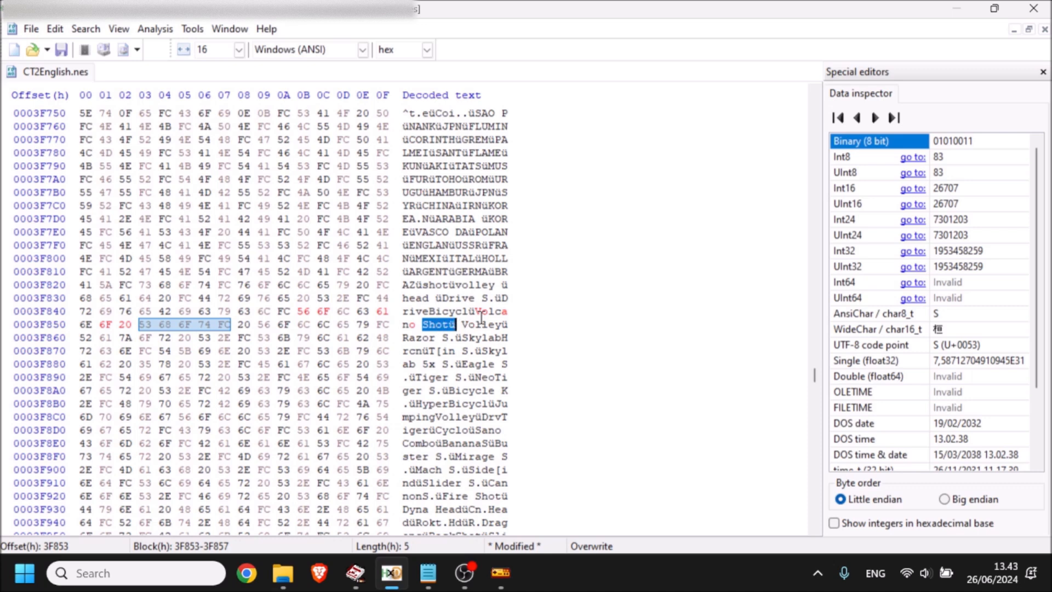
pyautogui.hotkey('ctrl', 's')
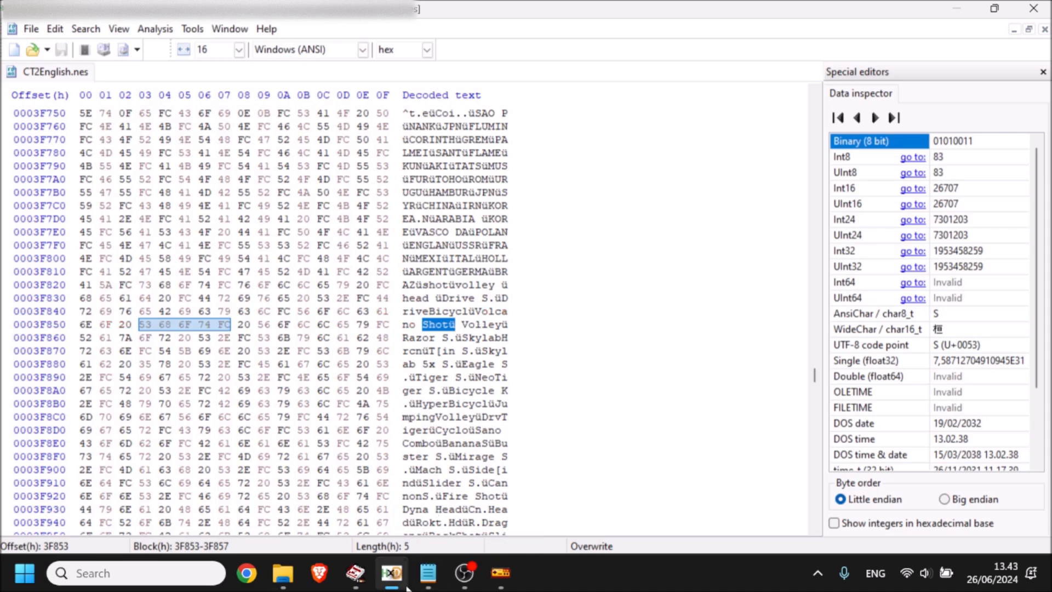
# Switch to VirtuaNES, reload the CT2English ROM and the saved match, and bring up Gil's shot choices to check the renamed shot.
pyautogui.click(353, 575)
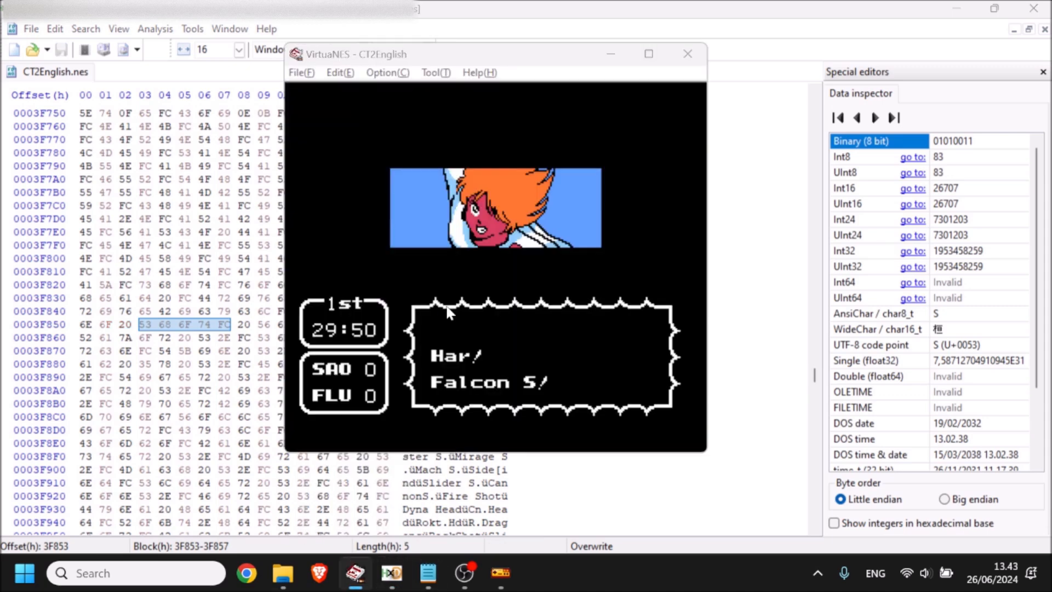
pyautogui.hotkey('ctrl', 'o')
pyautogui.click(424, 226)
pyautogui.doubleClick(424, 226)
pyautogui.press('F4')
pyautogui.press('Up')
pyautogui.press('x')
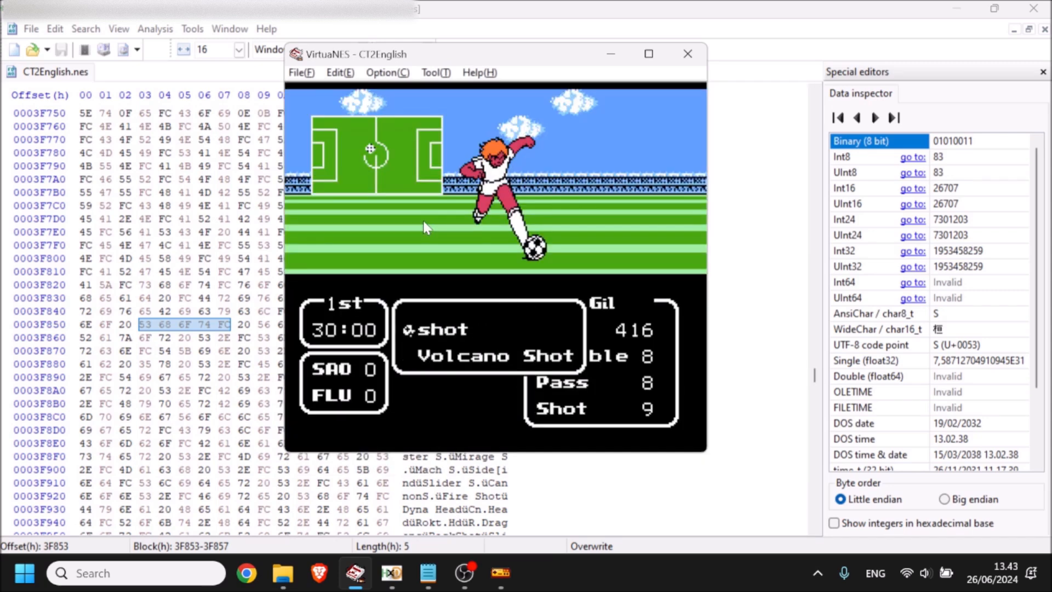
pyautogui.press('Down')
# Switch back to the hex editor and overwrite the decoded text " Volley" from offset 3F858 with "FalconV".
pyautogui.hotkey('alt', 'Tab')
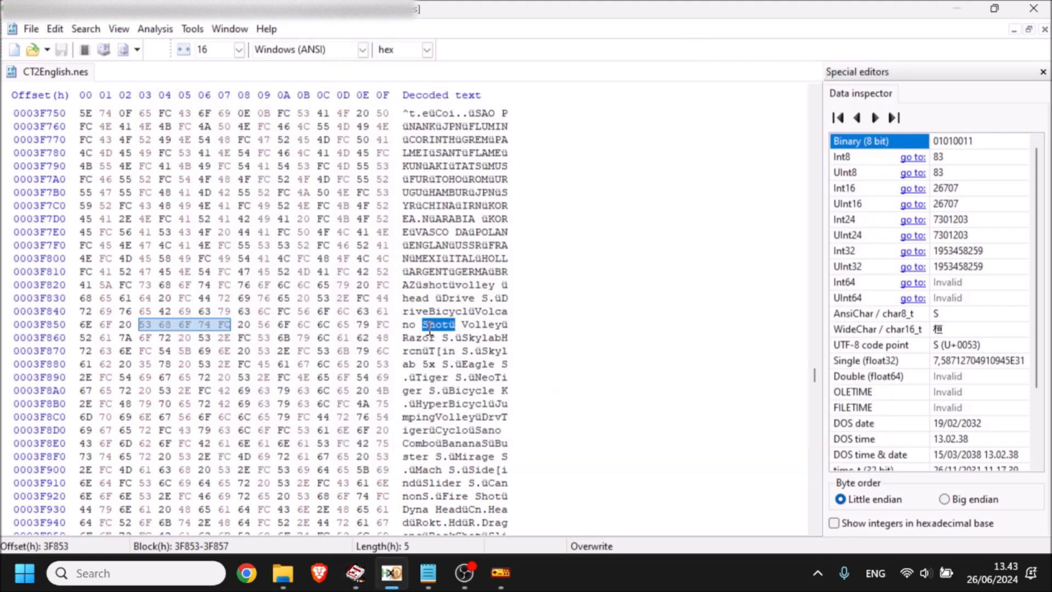
pyautogui.moveTo(430, 325); pyautogui.dragTo(463, 325)
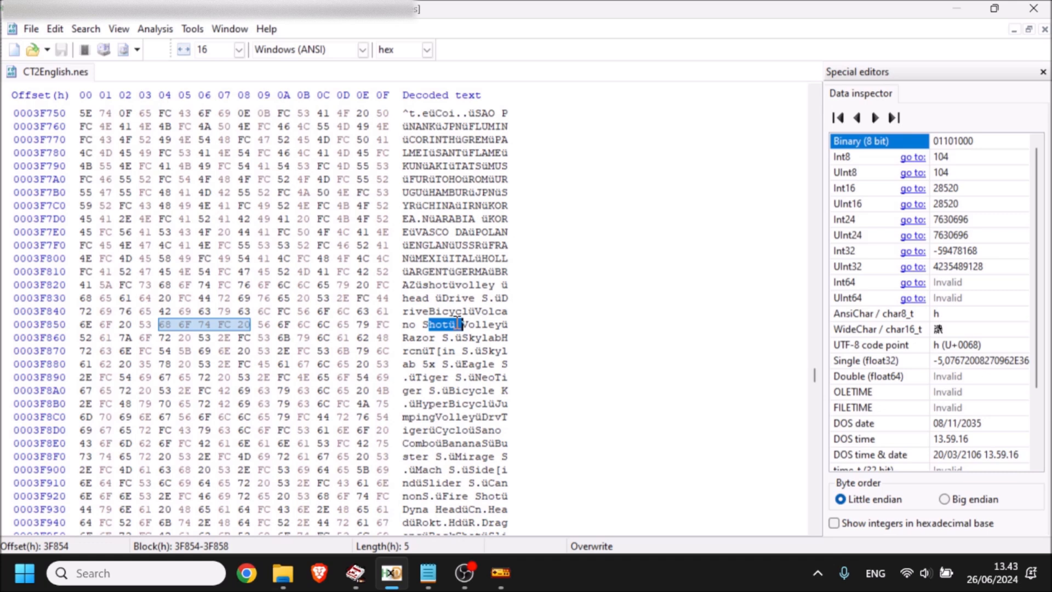
pyautogui.click(429, 323)
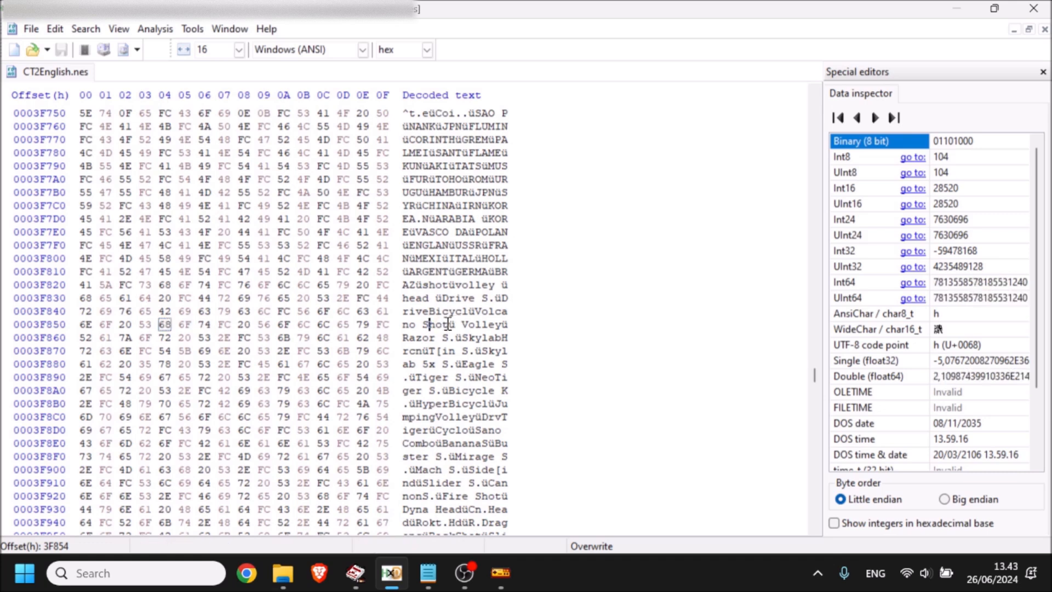
pyautogui.click(458, 323)
pyautogui.moveTo(463, 323); pyautogui.dragTo(492, 324)
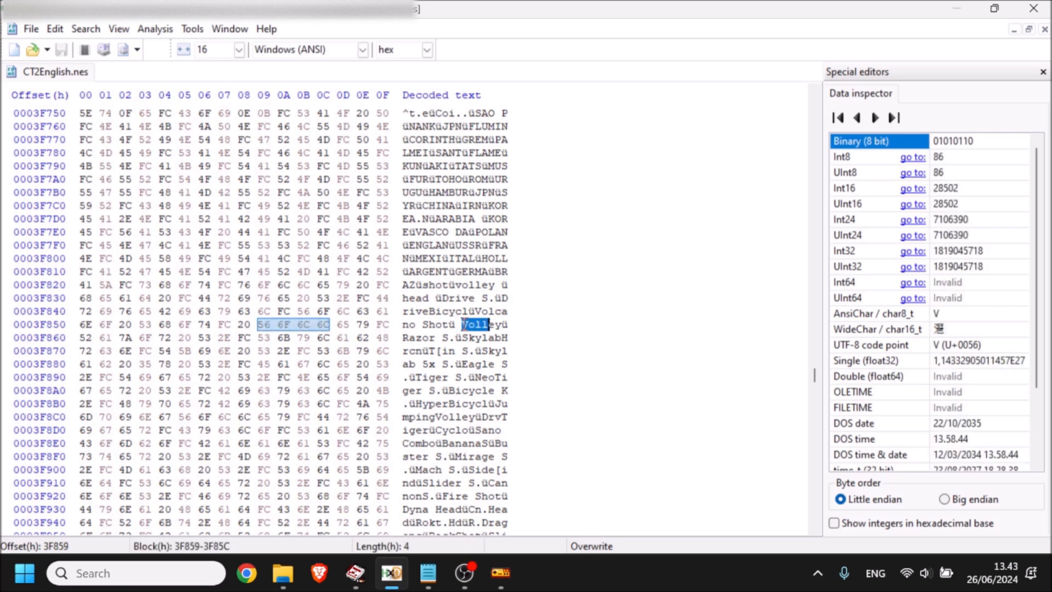
pyautogui.click(458, 324)
pyautogui.write('F')
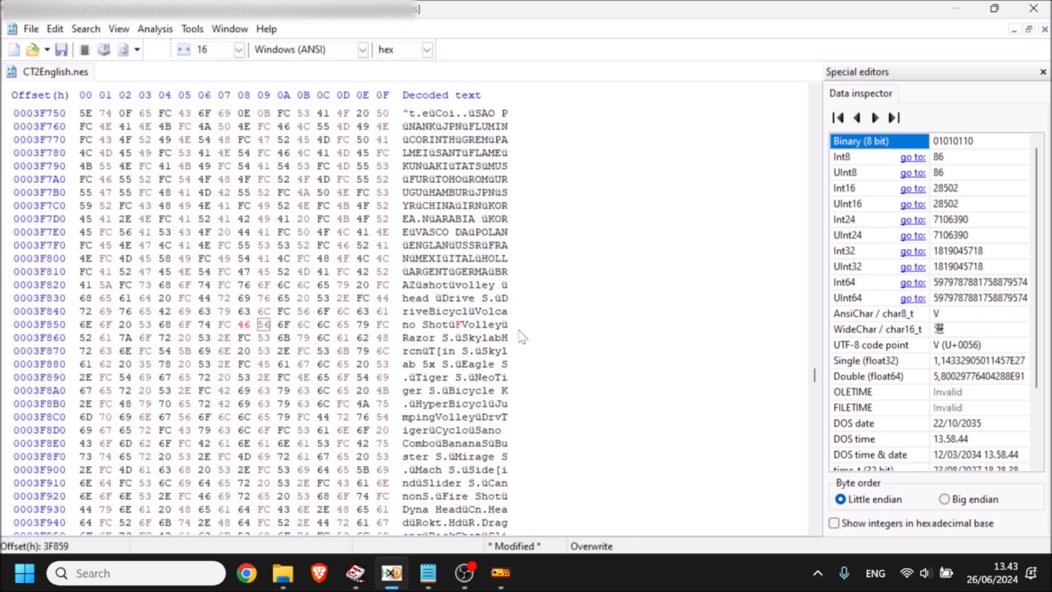
pyautogui.write('alconV')
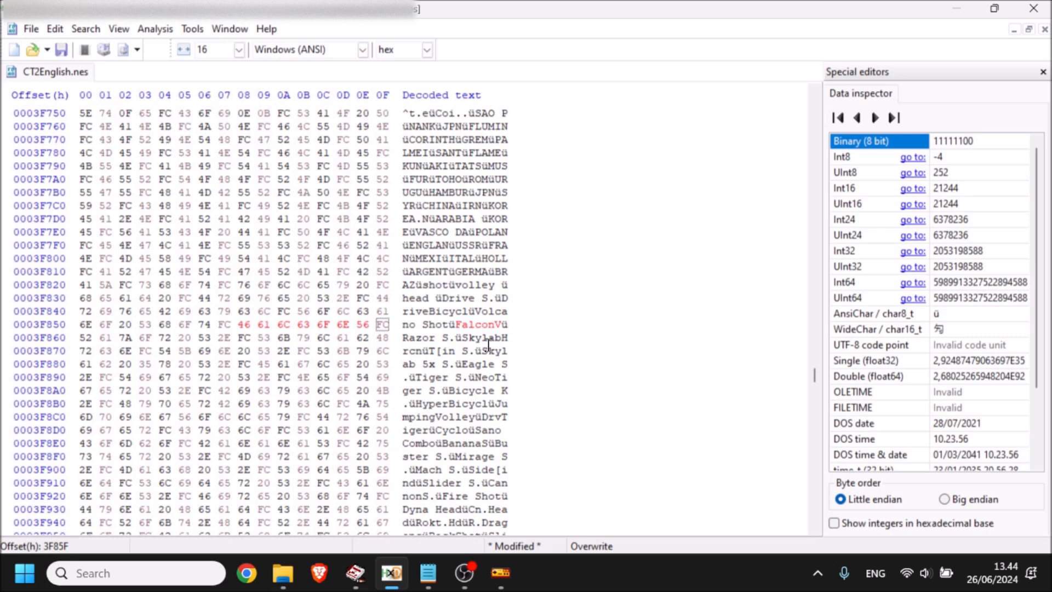
pyautogui.moveTo(461, 320); pyautogui.dragTo(509, 324)
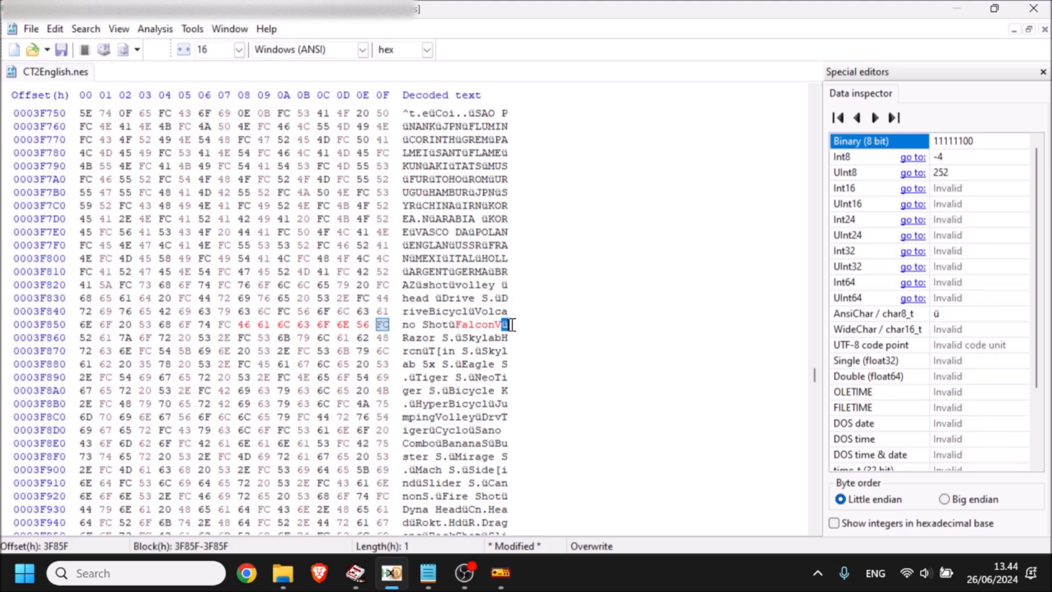
pyautogui.click(473, 324)
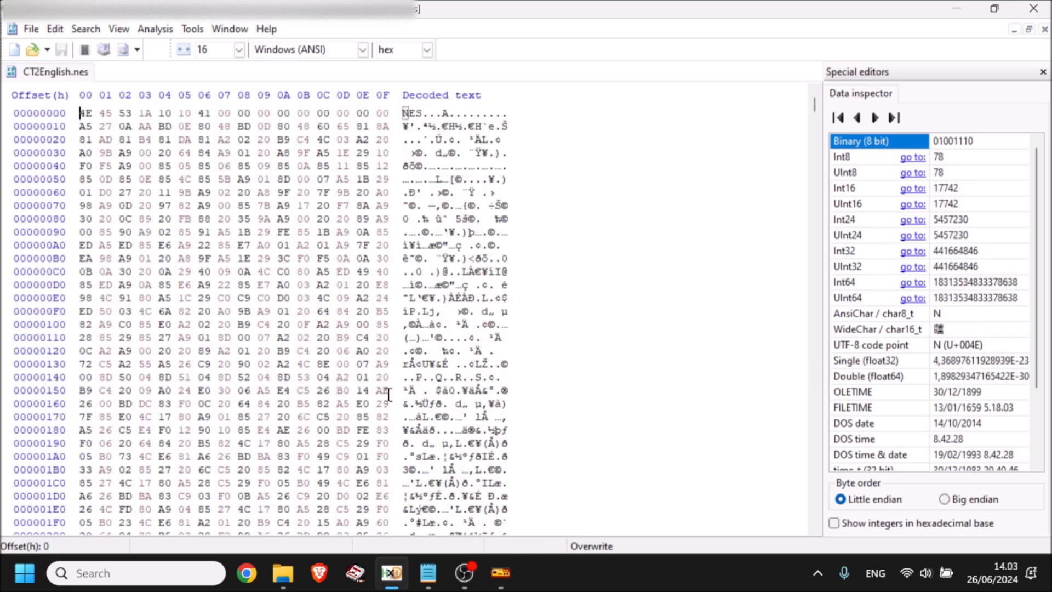
# Switch to Hack CT2, dismiss the file-opening dialog, and compare the VS portrait colours of player entries 10 and 11.
pyautogui.click(500, 572)
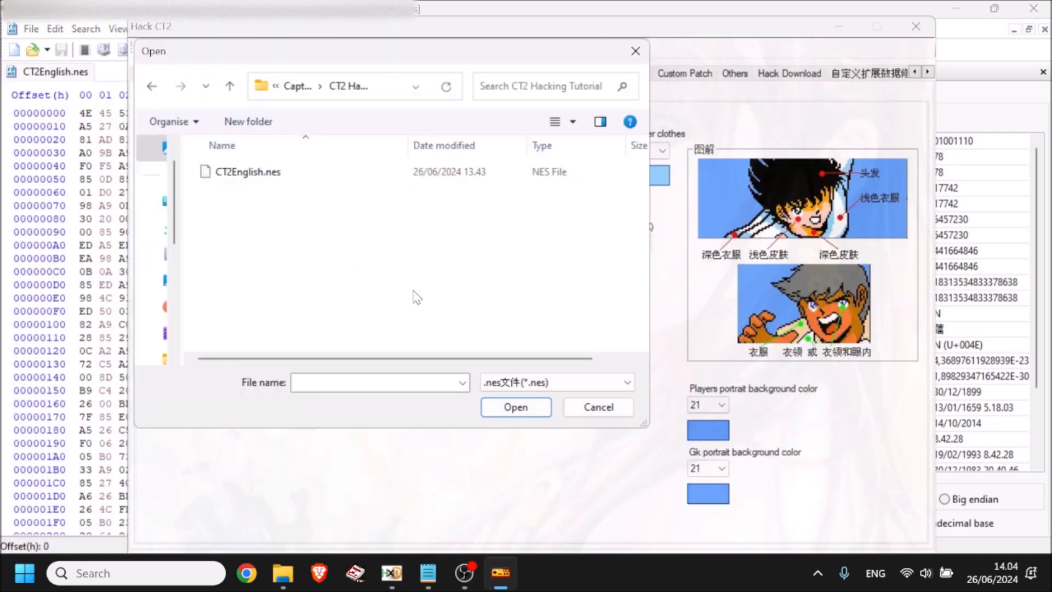
pyautogui.click(569, 414)
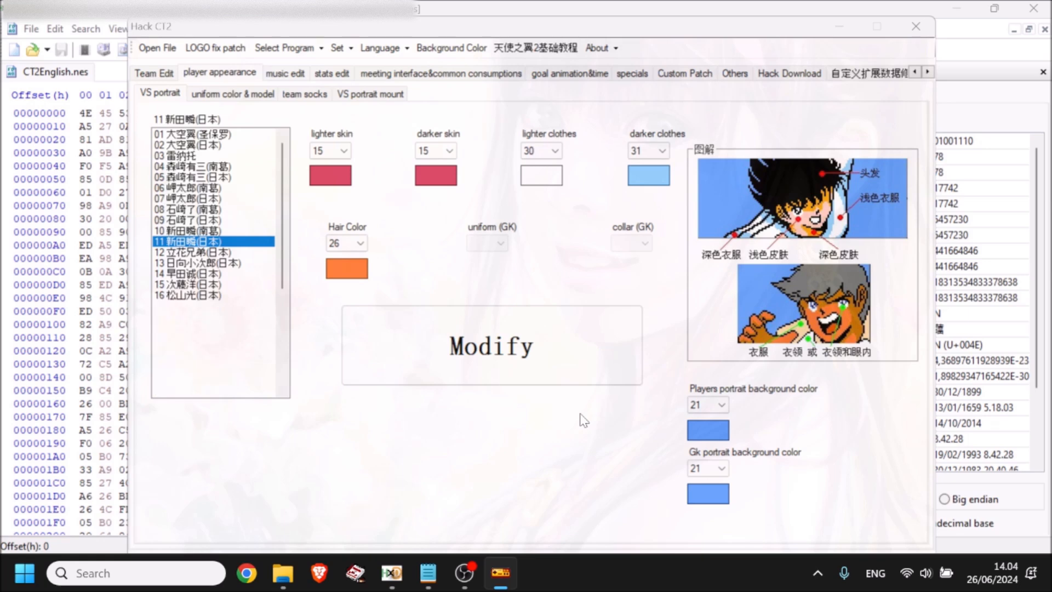
pyautogui.click(160, 72)
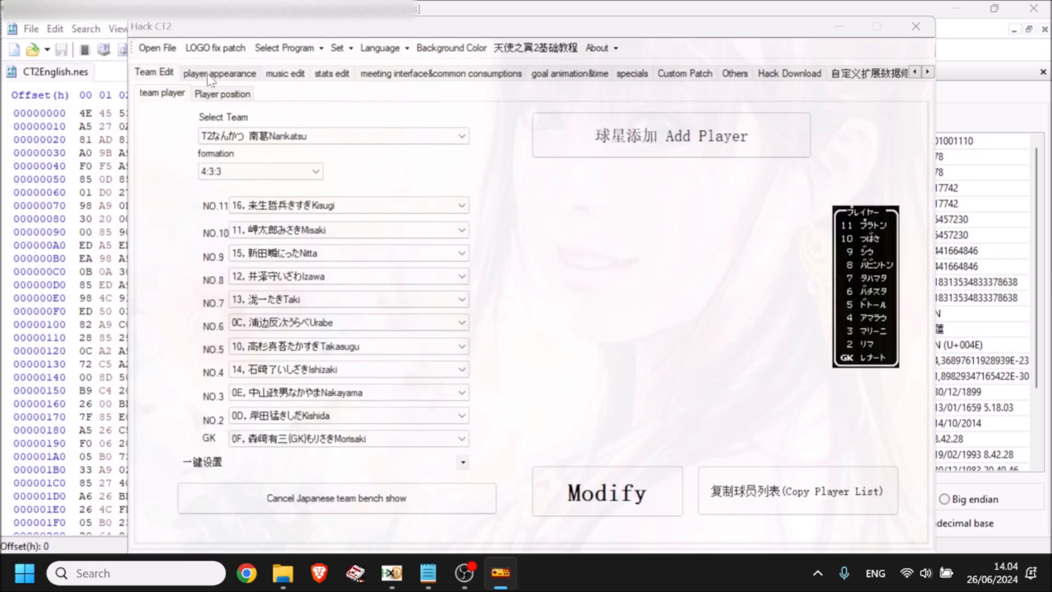
pyautogui.click(215, 76)
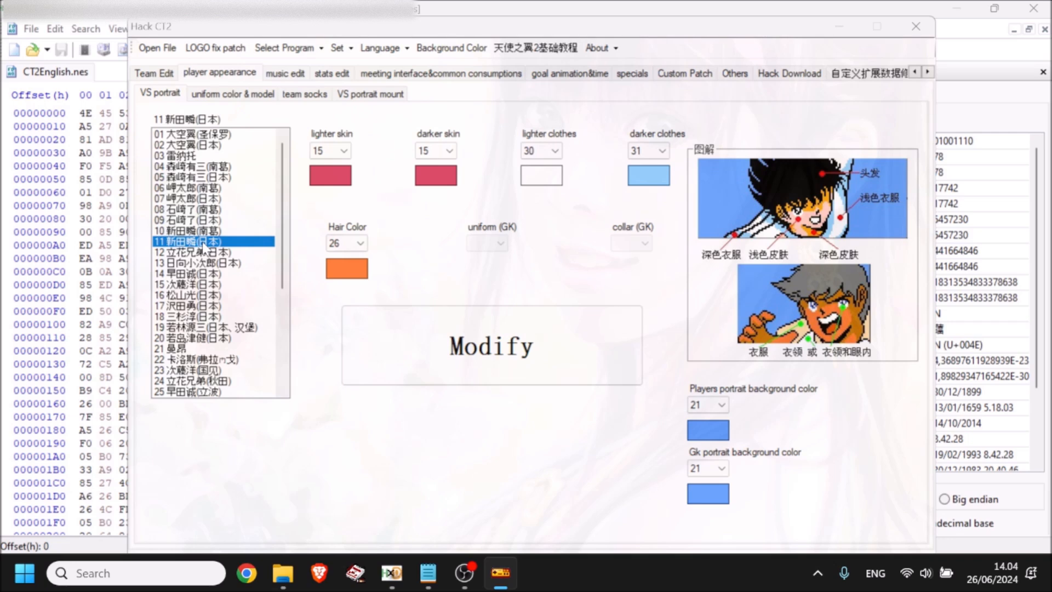
pyautogui.click(177, 235)
pyautogui.click(181, 242)
pyautogui.click(181, 233)
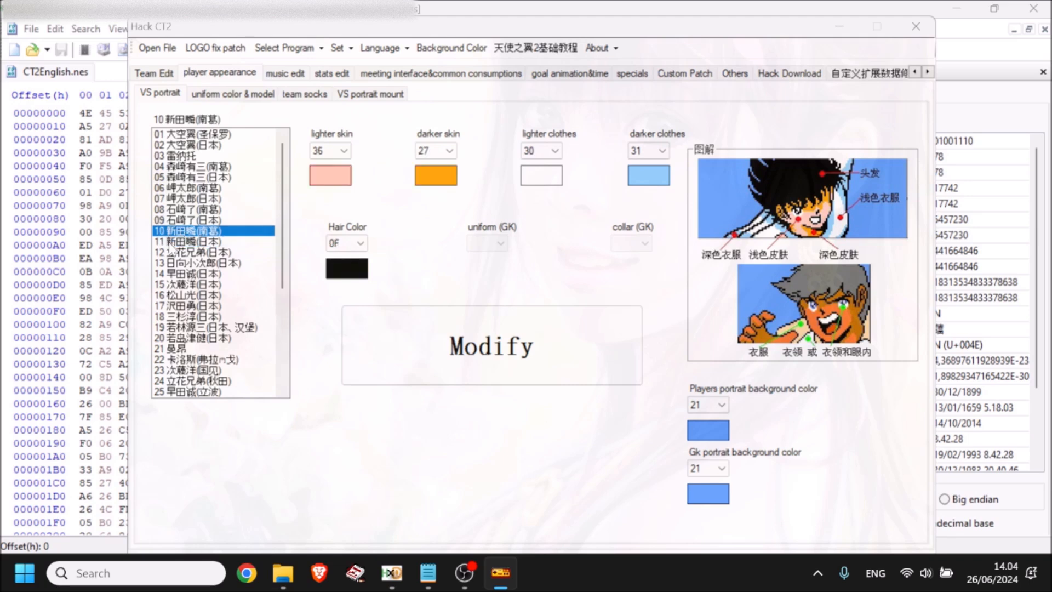
pyautogui.click(176, 244)
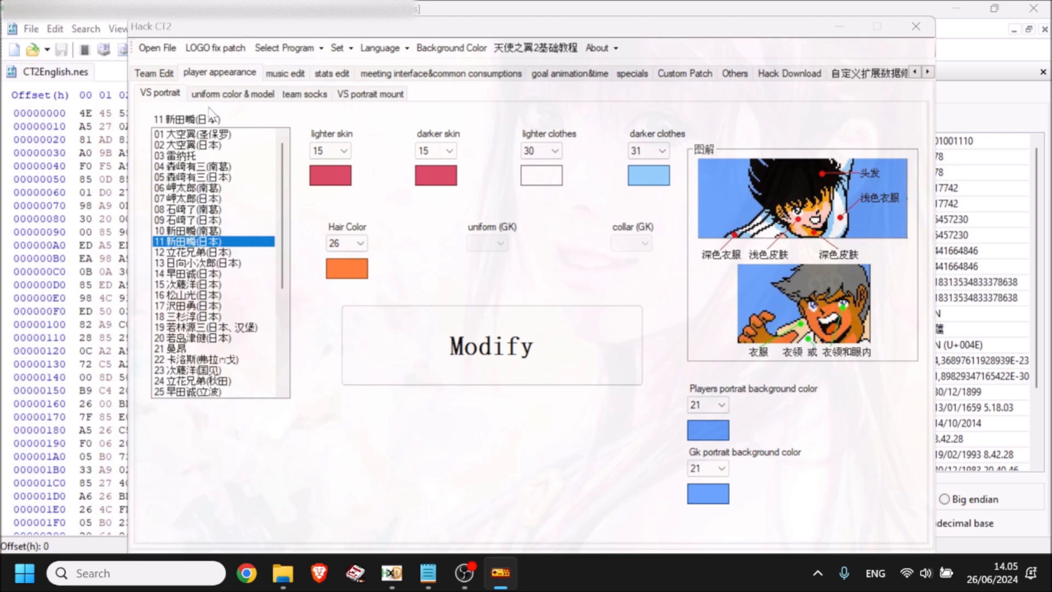
# Look up Nankatsu in the team selection and review VS portrait entries 10 and 11 again.
pyautogui.click(158, 77)
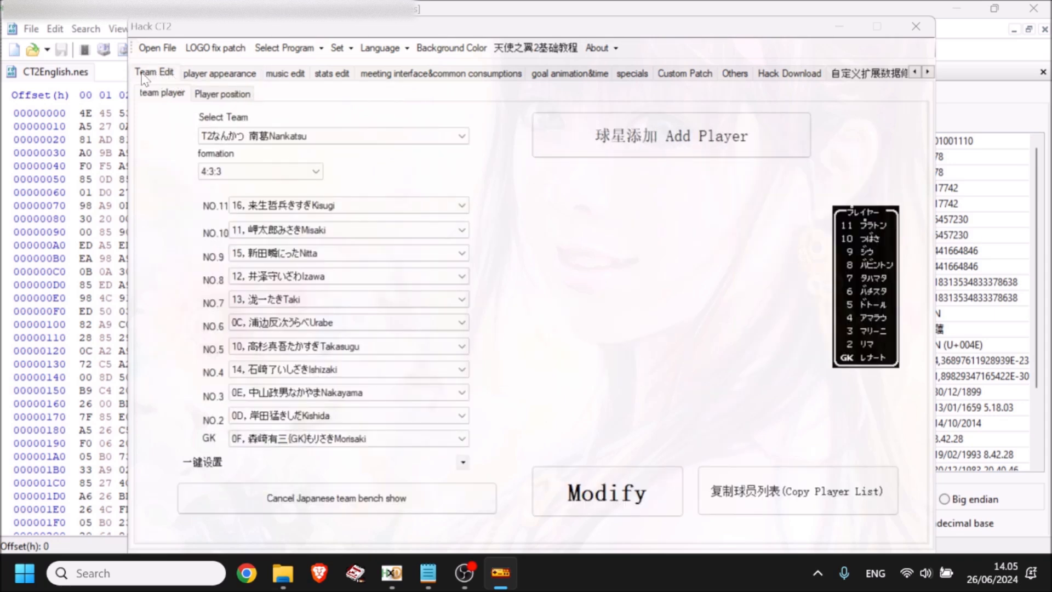
pyautogui.click(253, 135)
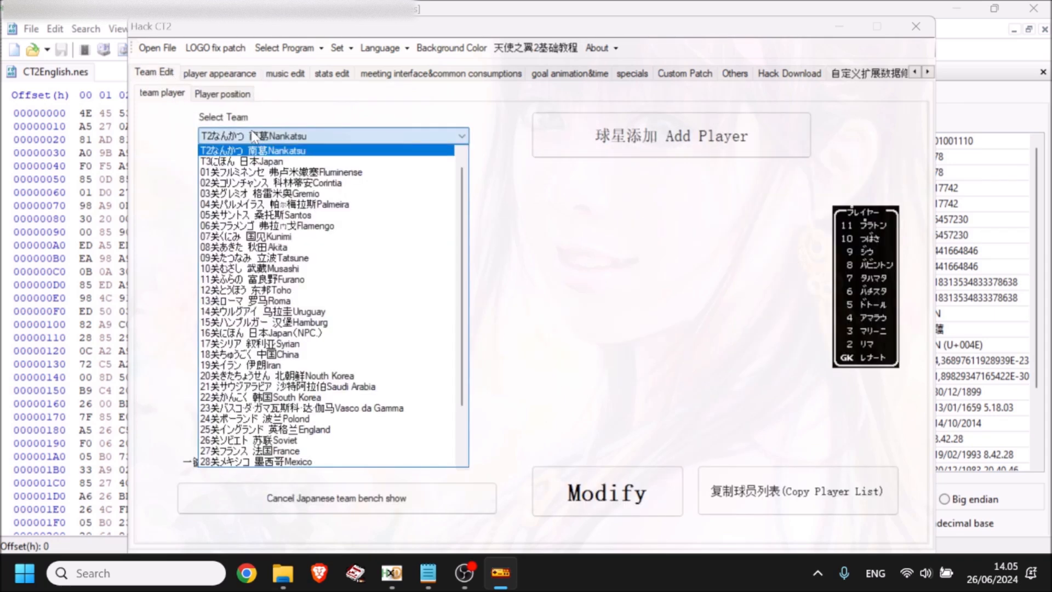
pyautogui.click(288, 151)
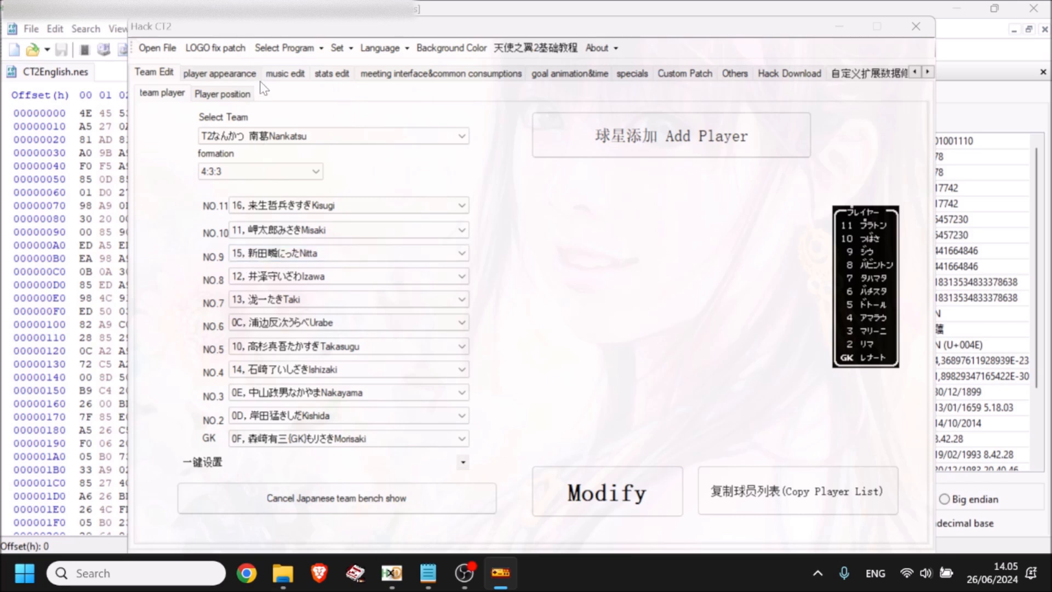
pyautogui.click(245, 77)
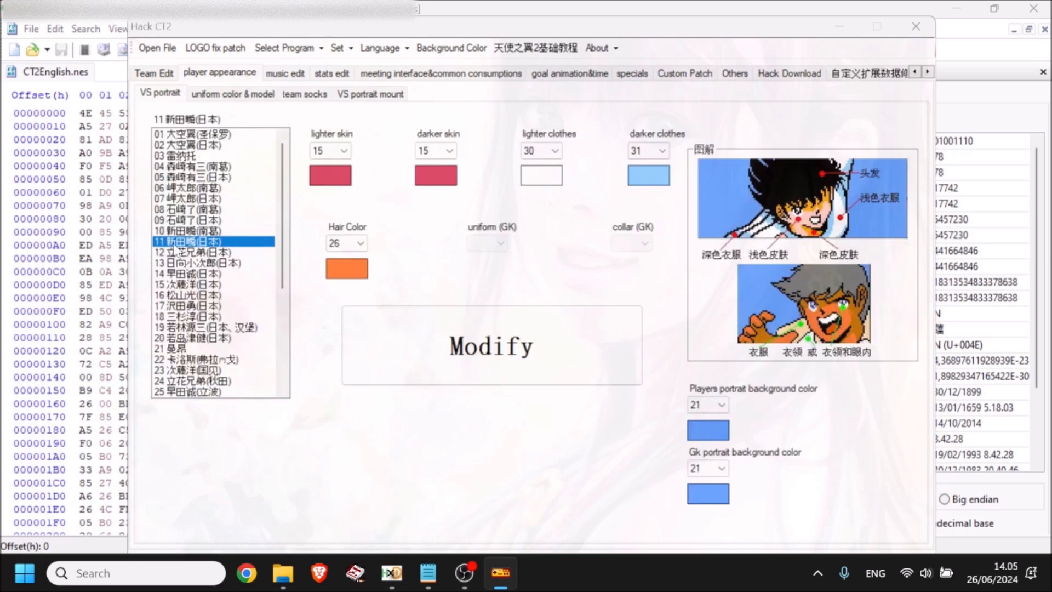
pyautogui.click(175, 231)
pyautogui.click(177, 242)
pyautogui.click(186, 232)
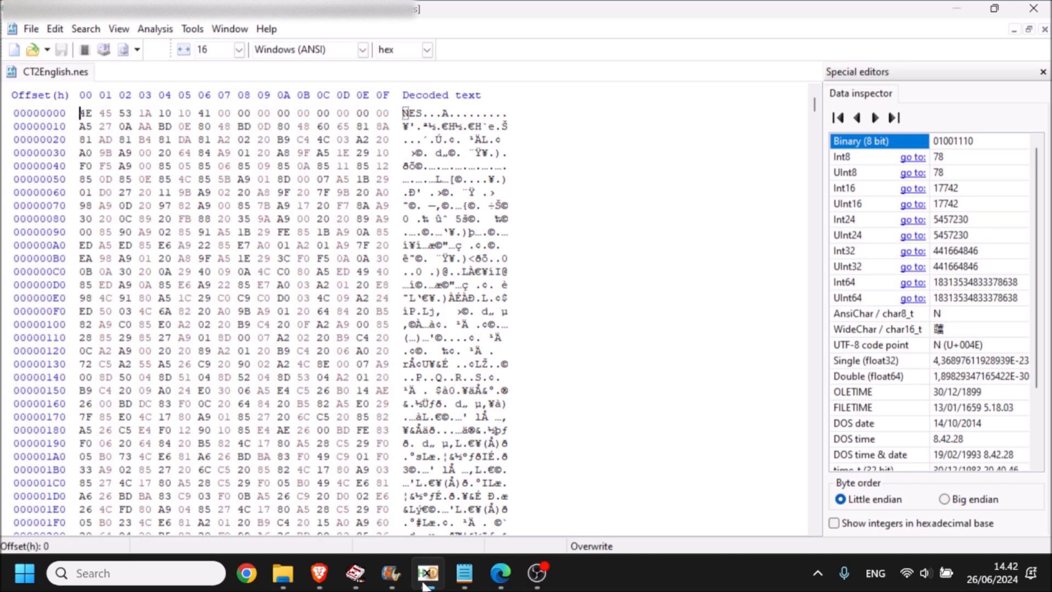
# Go to hex offset 22C78, counted from the beginning of CT2English.nes.
pyautogui.hotkey('ctrl', 'g')
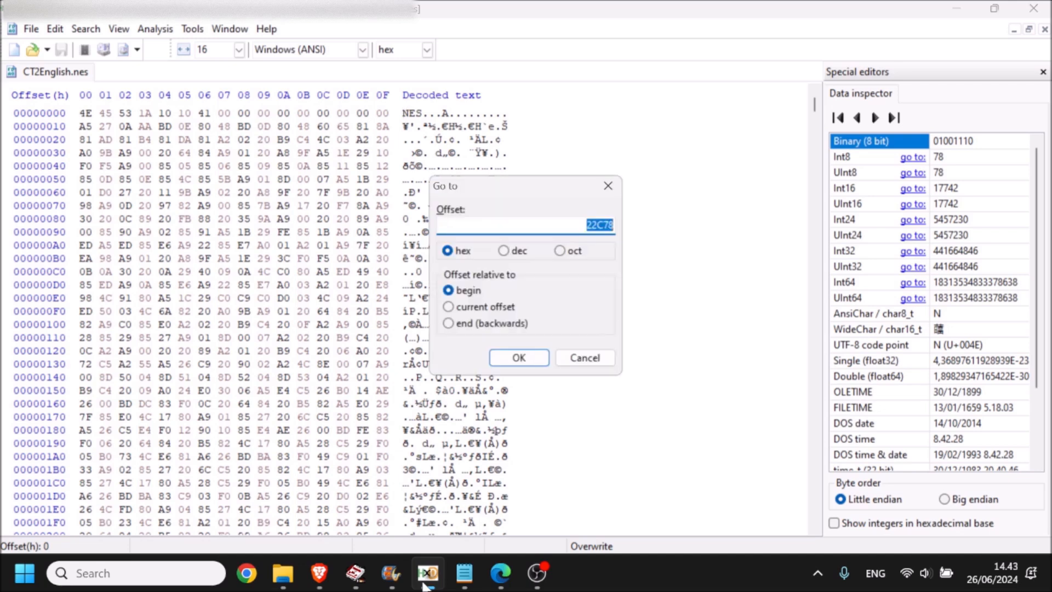
pyautogui.press('Escape')
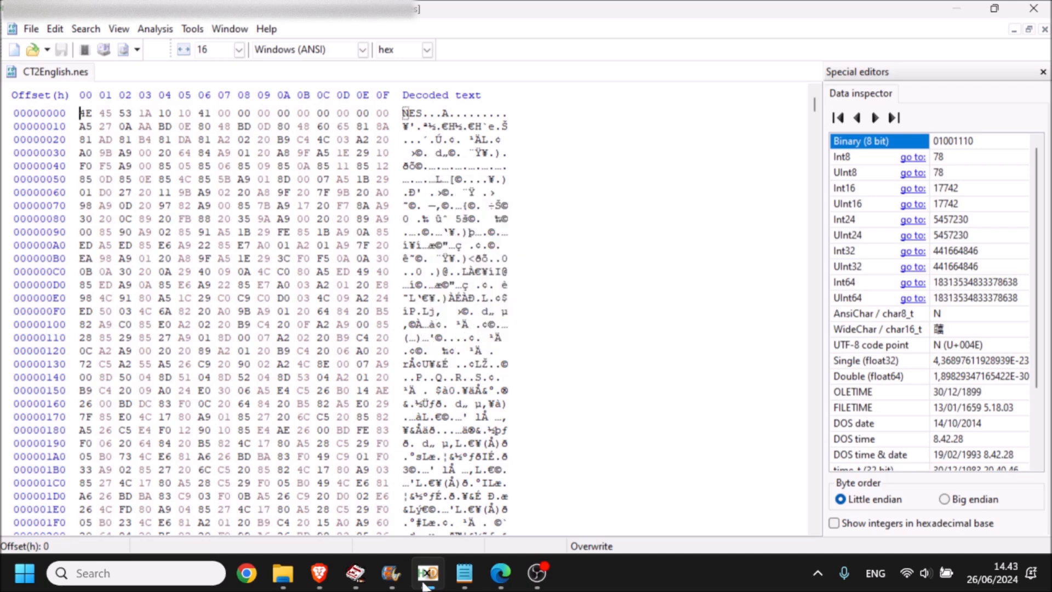
pyautogui.hotkey('ctrl', 'g')
pyautogui.write('22C78')
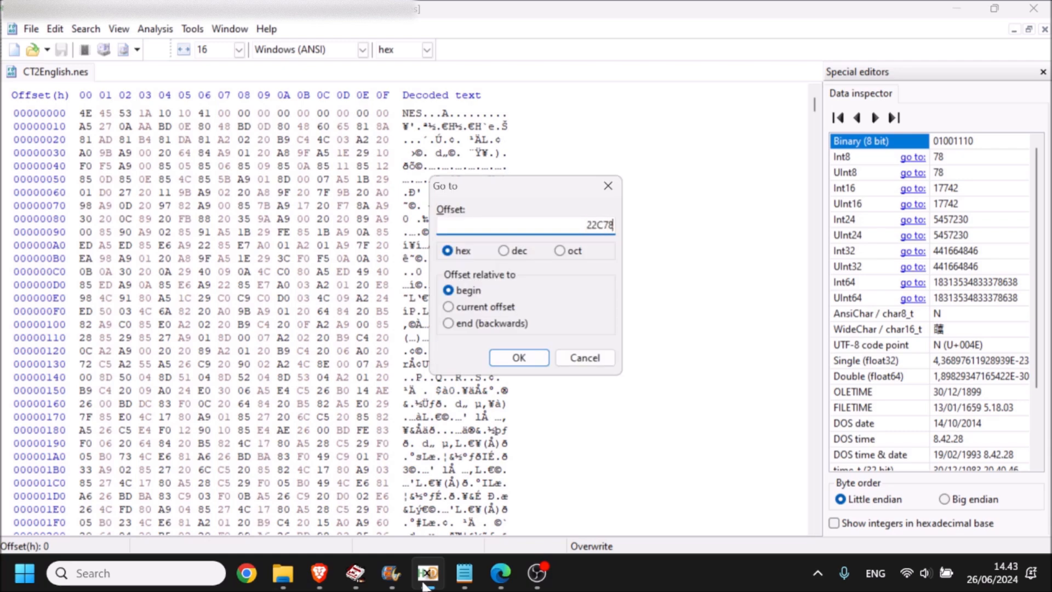
pyautogui.press('Return')
pyautogui.press('pagedown')
pyautogui.hotkey('ctrl', 'g')
pyautogui.press('Return')
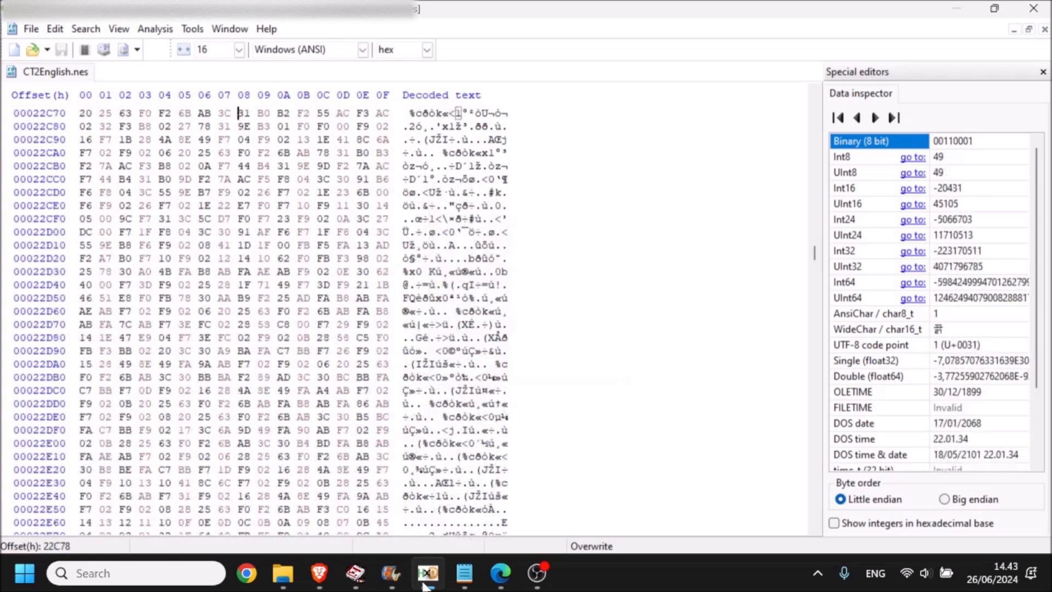
# Change the byte at offset 22C78 to 30 and save the ROM.
pyautogui.moveTo(239, 114); pyautogui.dragTo(267, 113)
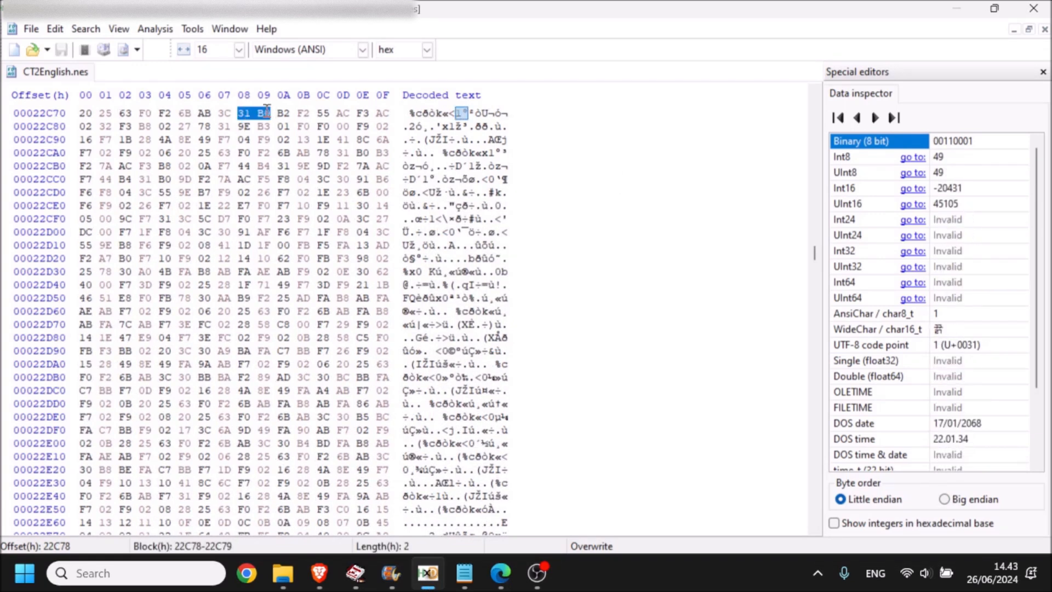
pyautogui.moveTo(264, 113); pyautogui.dragTo(245, 139)
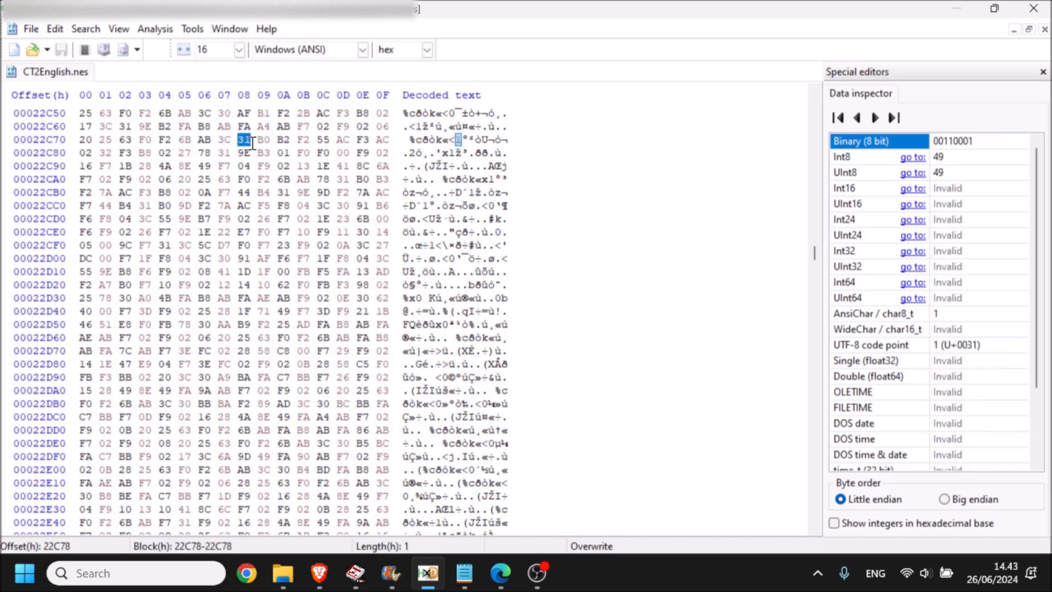
pyautogui.click(236, 138)
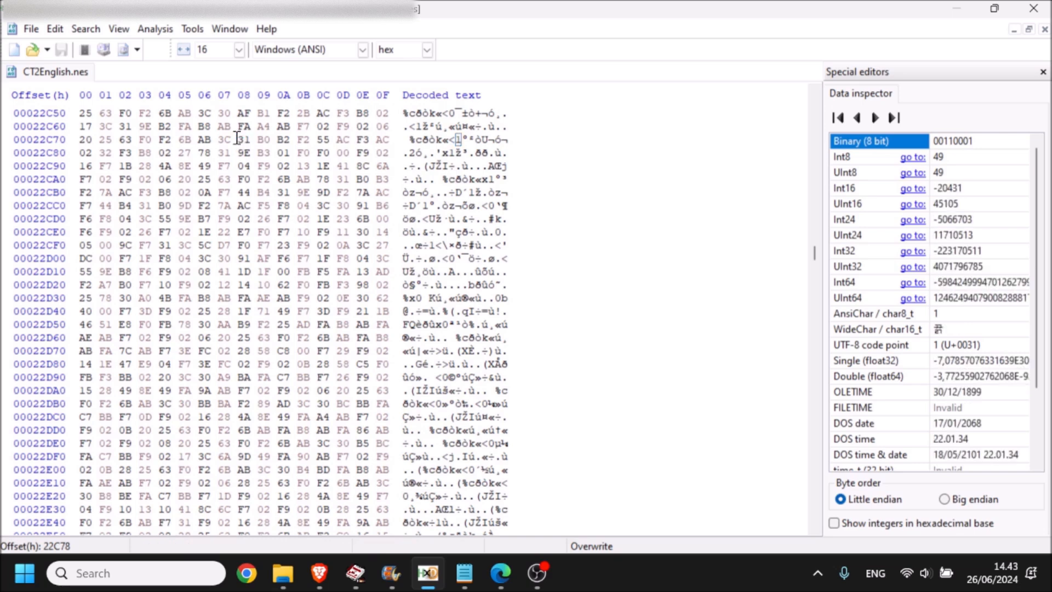
pyautogui.write('30')
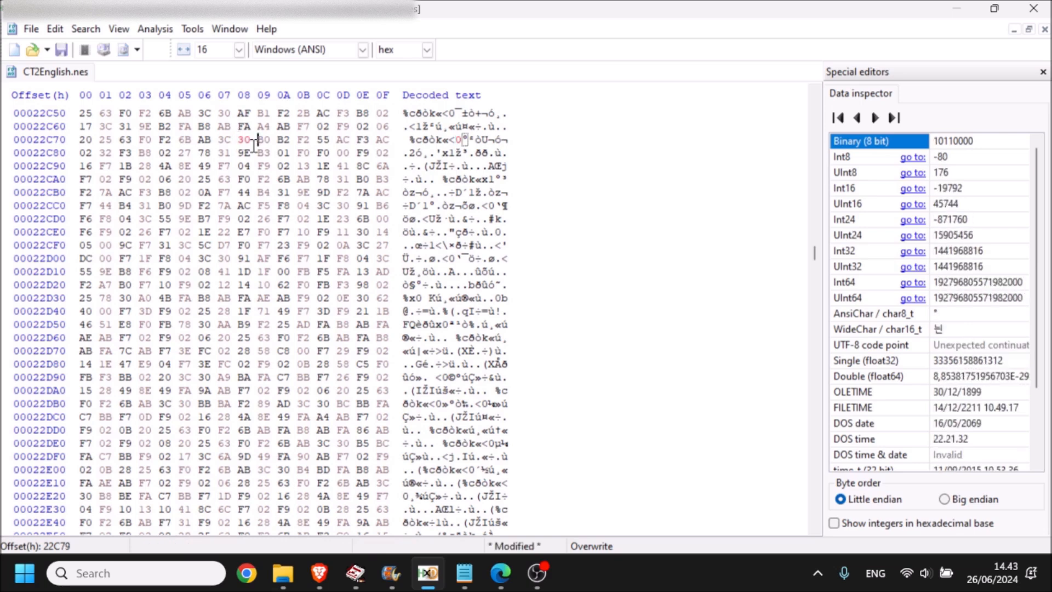
pyautogui.hotkey('ctrl', 's')
pyautogui.hotkey('alt', 'Tab')
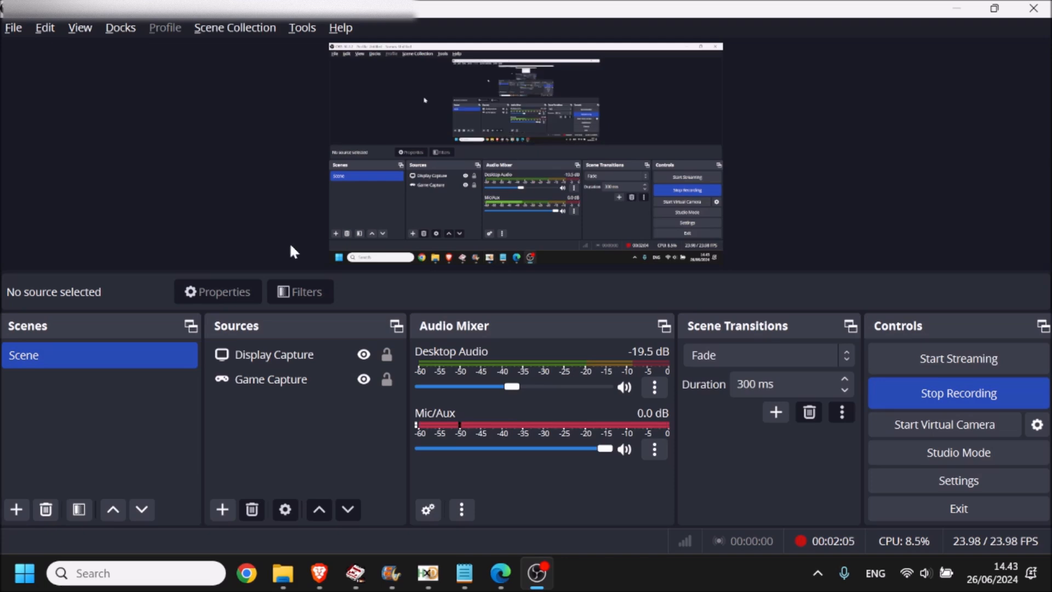
# Switch to VirtuaNES, reload CT2English.nes with saved state 0, and perform Gil's Tiger S. to check its portrait.
pyautogui.hotkey('alt', 'Tab')
pyautogui.click(355, 573)
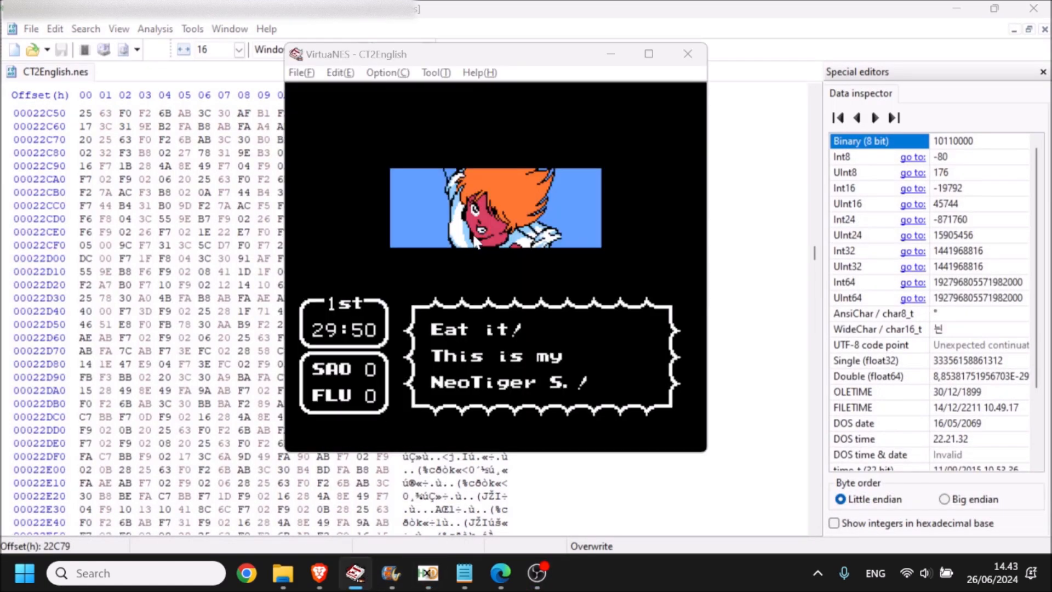
pyautogui.hotkey('ctrl', 'o')
pyautogui.click(458, 222)
pyautogui.doubleClick(458, 222)
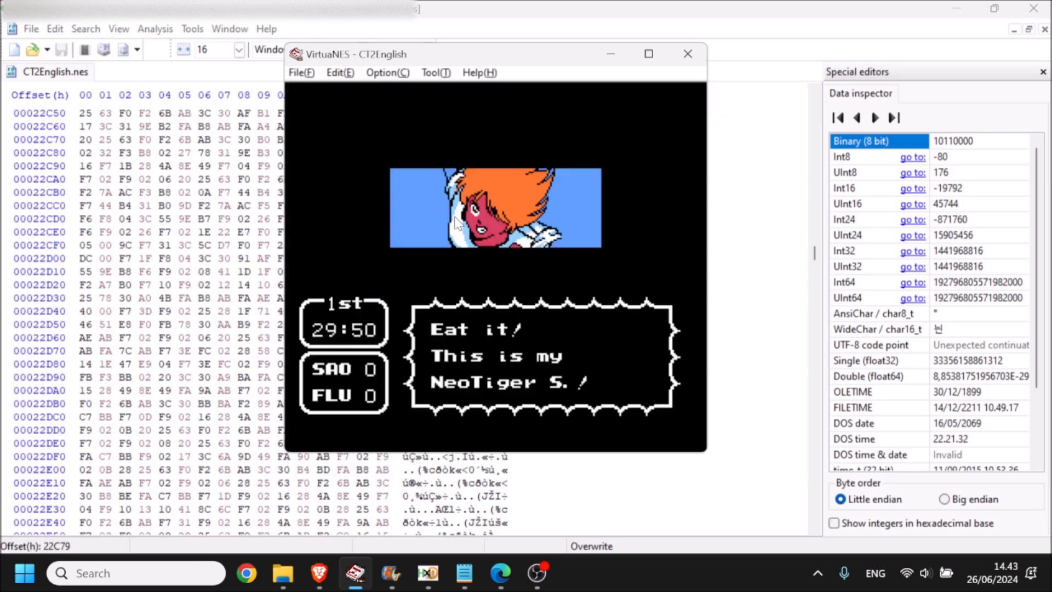
pyautogui.press('F4')
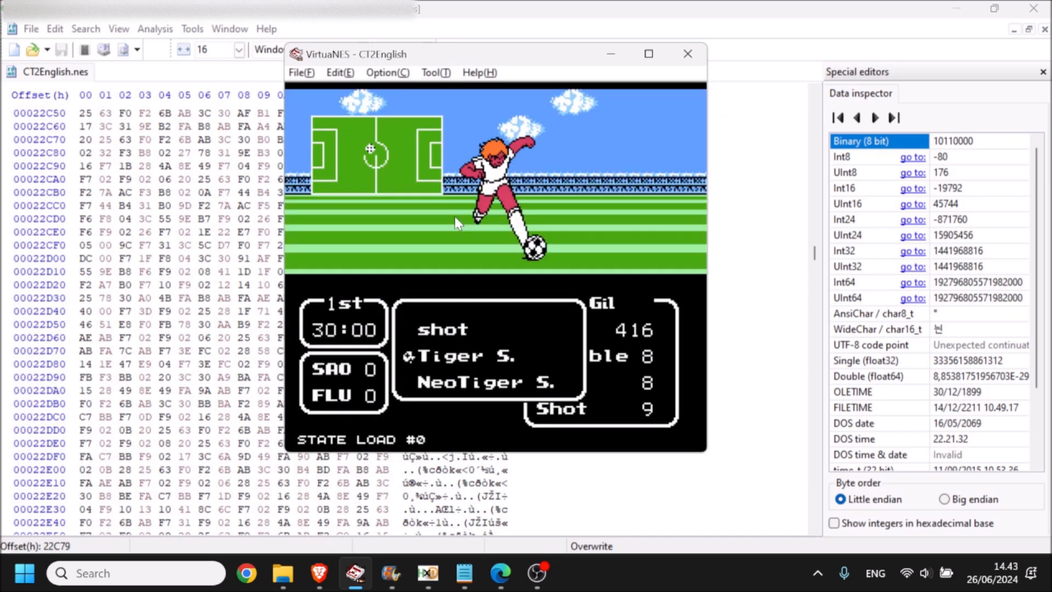
pyautogui.press('x')
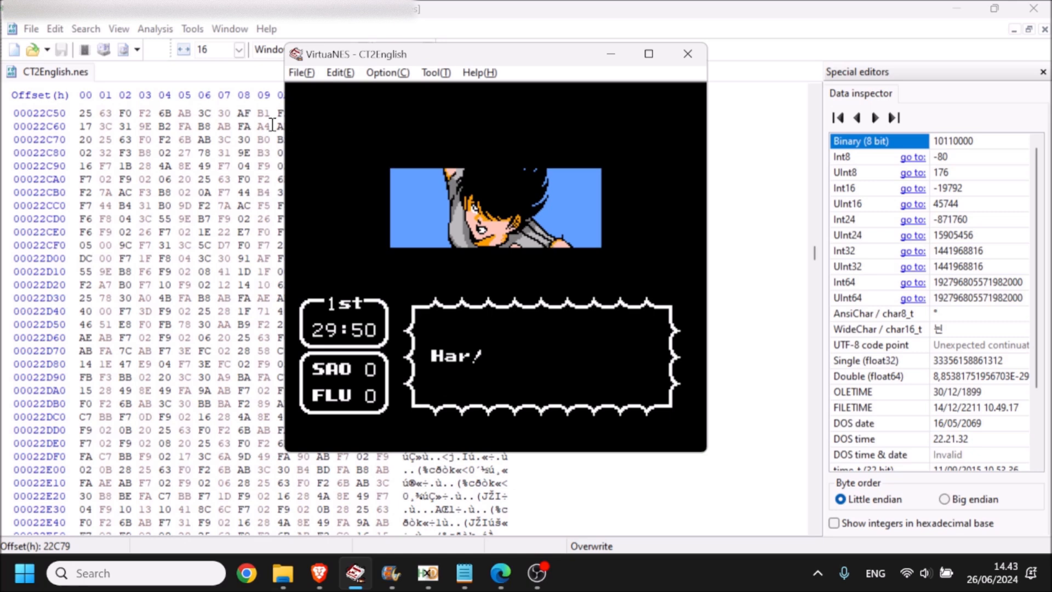
# Switch to the hex editor, change the byte at offset 22C78 to 31, and save the ROM.
pyautogui.click(255, 116)
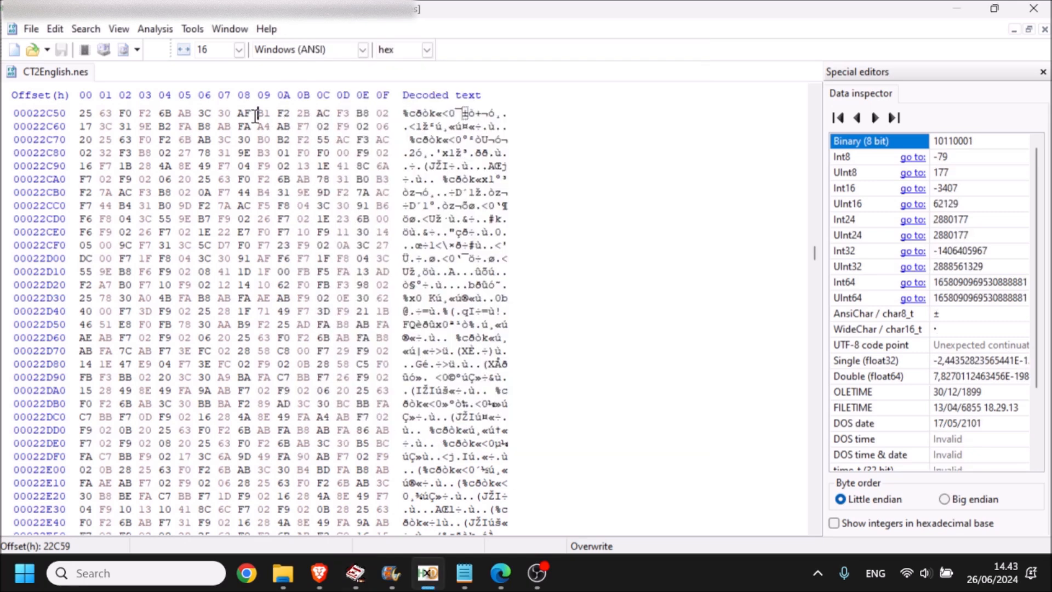
pyautogui.hotkey('ctrl', 'g')
pyautogui.press('Return')
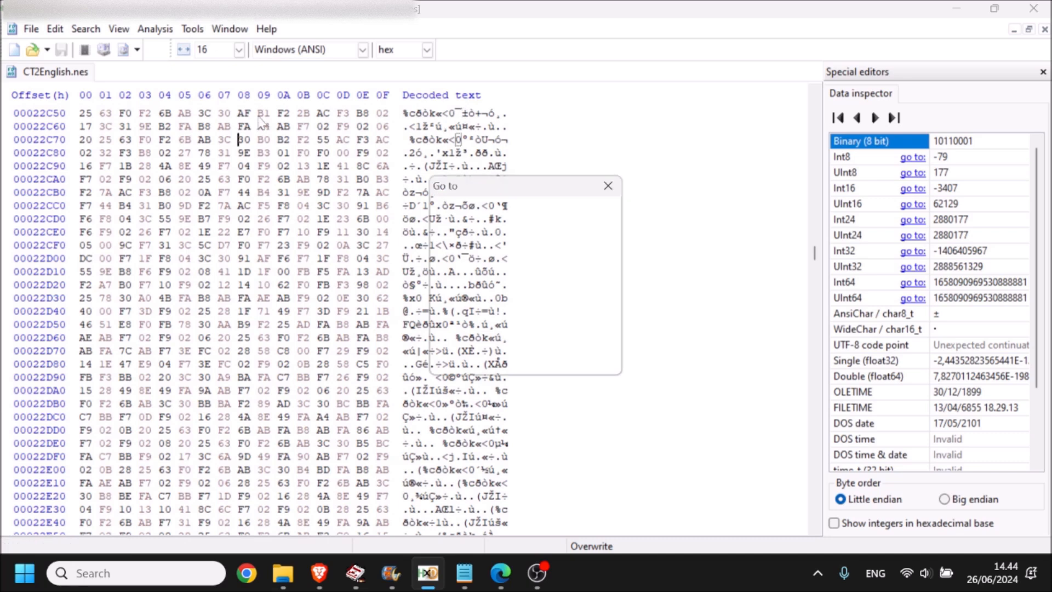
pyautogui.write('31')
pyautogui.hotkey('ctrl', 's')
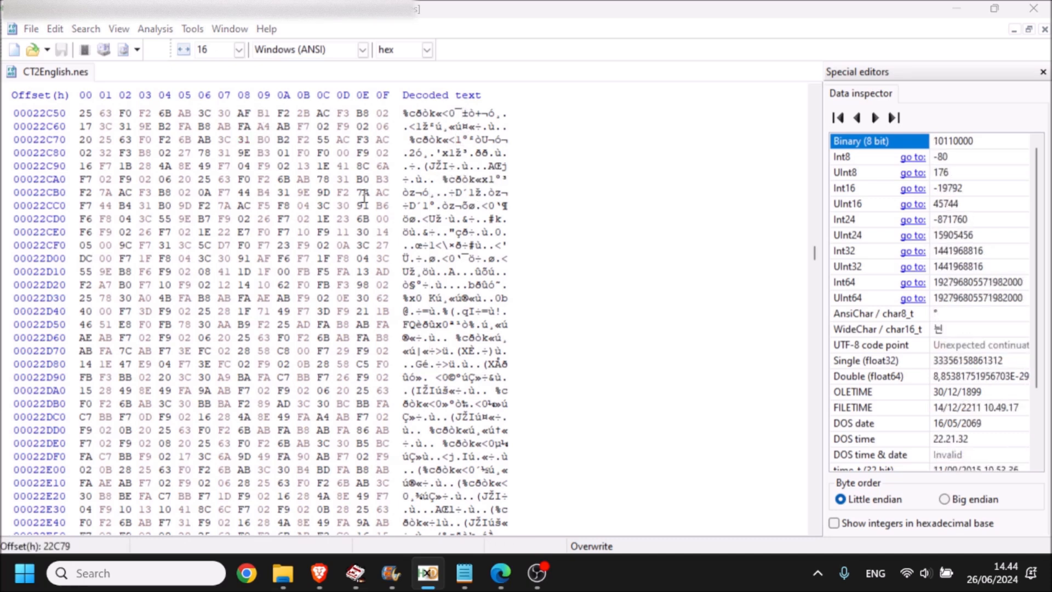
# Switch to VirtuaNES, load saved state 0, and check the portrait shown during Gil's Tiger S.
pyautogui.hotkey('alt', 'Tab')
pyautogui.press('F4')
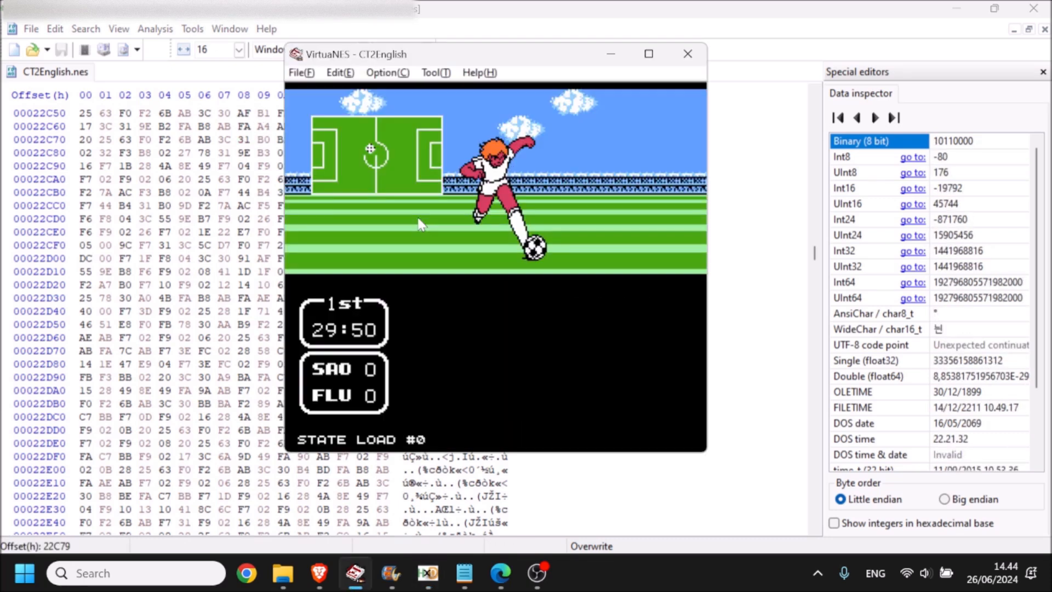
pyautogui.press('Pause')
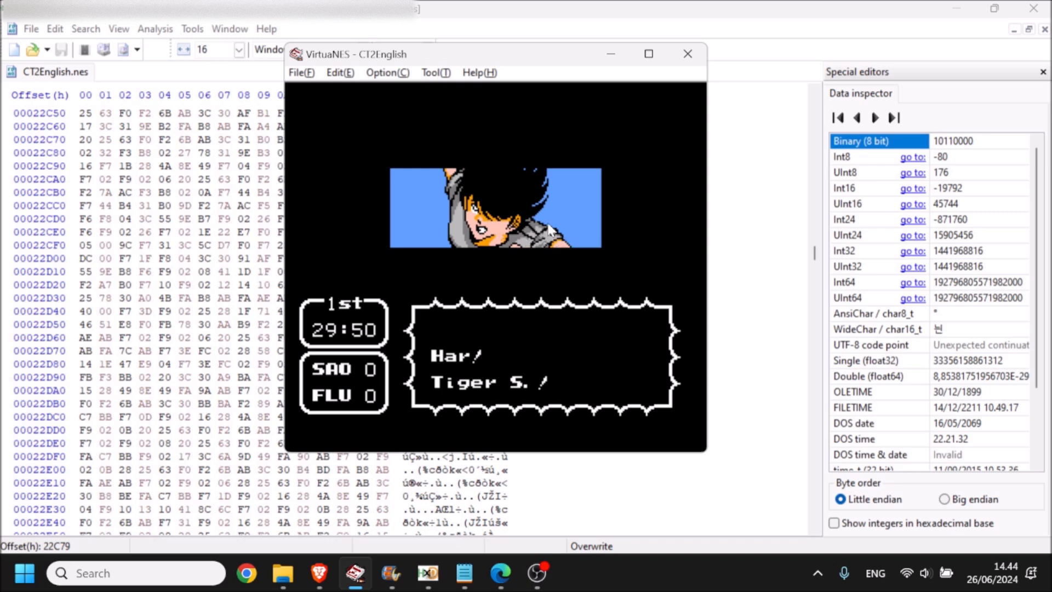
# Switch to the hex editor, set the byte at offset 22C79 to 91, and save the ROM.
pyautogui.click(238, 139)
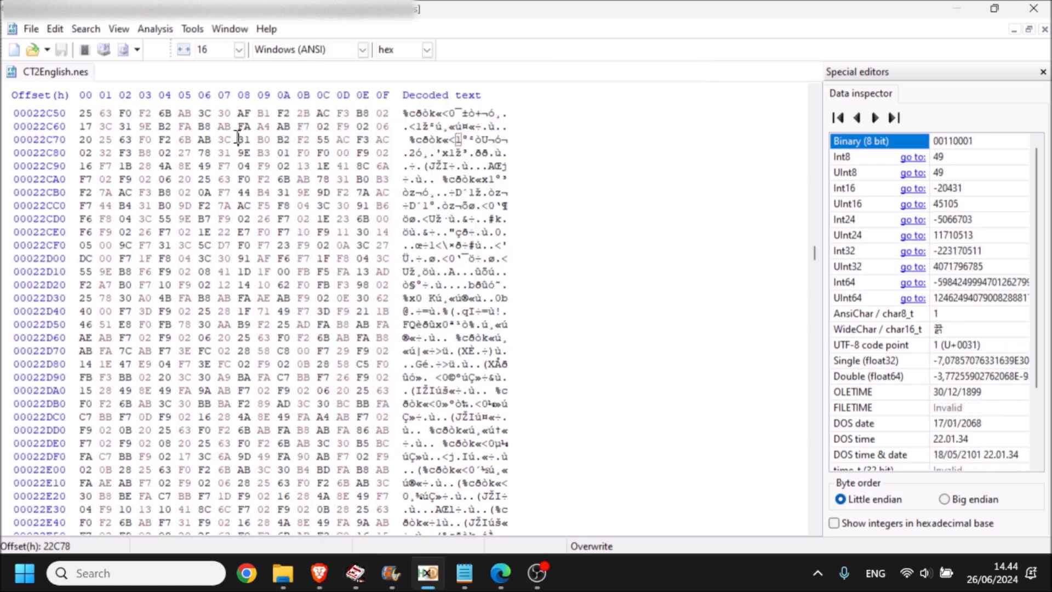
pyautogui.press('Right')
pyautogui.write('92')
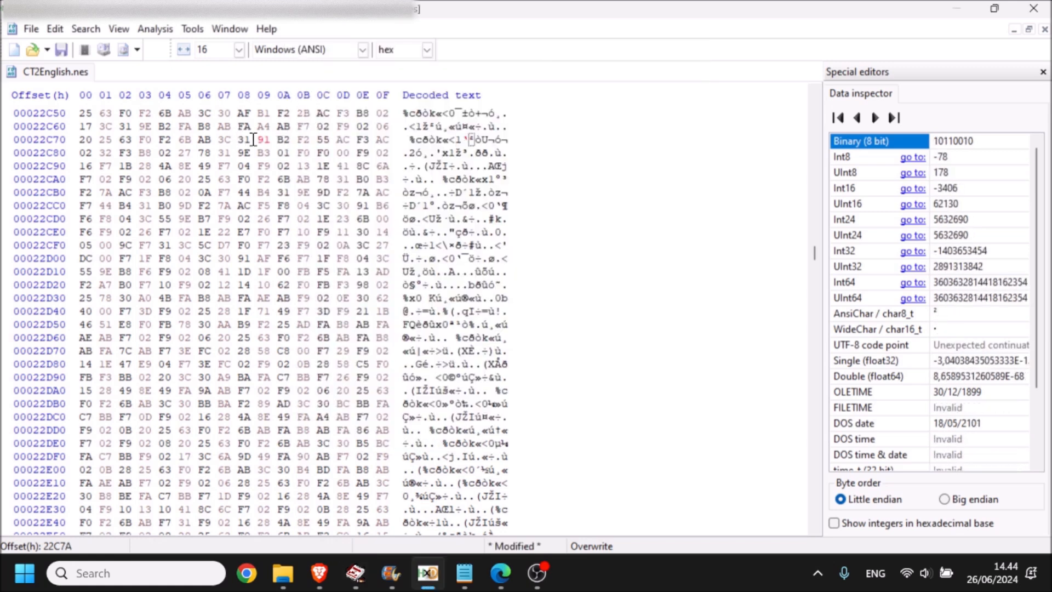
pyautogui.hotkey('ctrl', 's')
# Reload CT2English.nes in VirtuaNES, restore saved state 0, and pause on the Tiger S. portrait to examine it.
pyautogui.hotkey('alt', 'Tab')
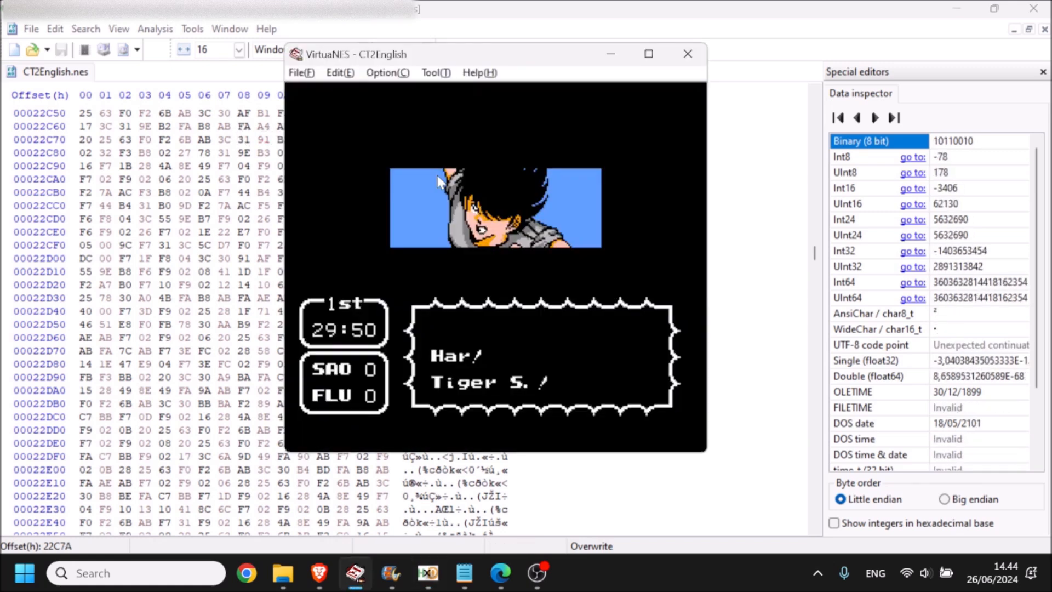
pyautogui.hotkey('ctrl', 'o')
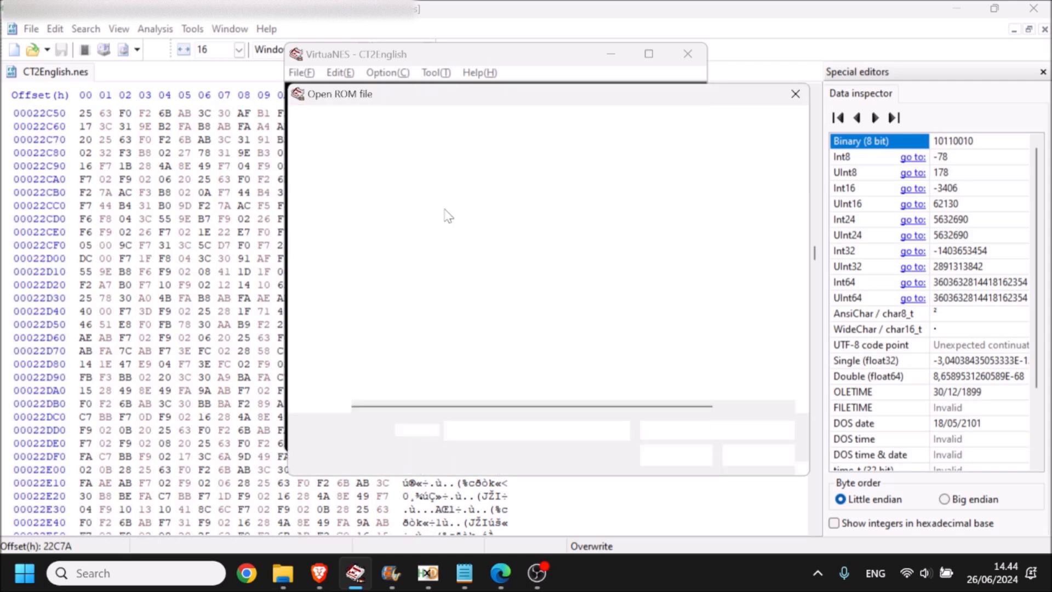
pyautogui.doubleClick(447, 214)
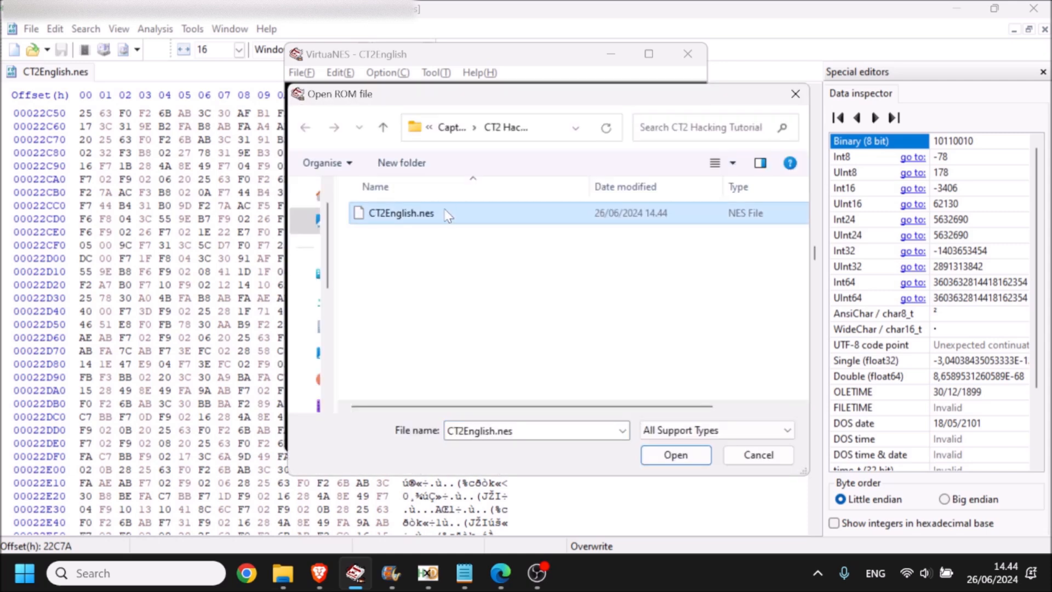
pyautogui.press('F4')
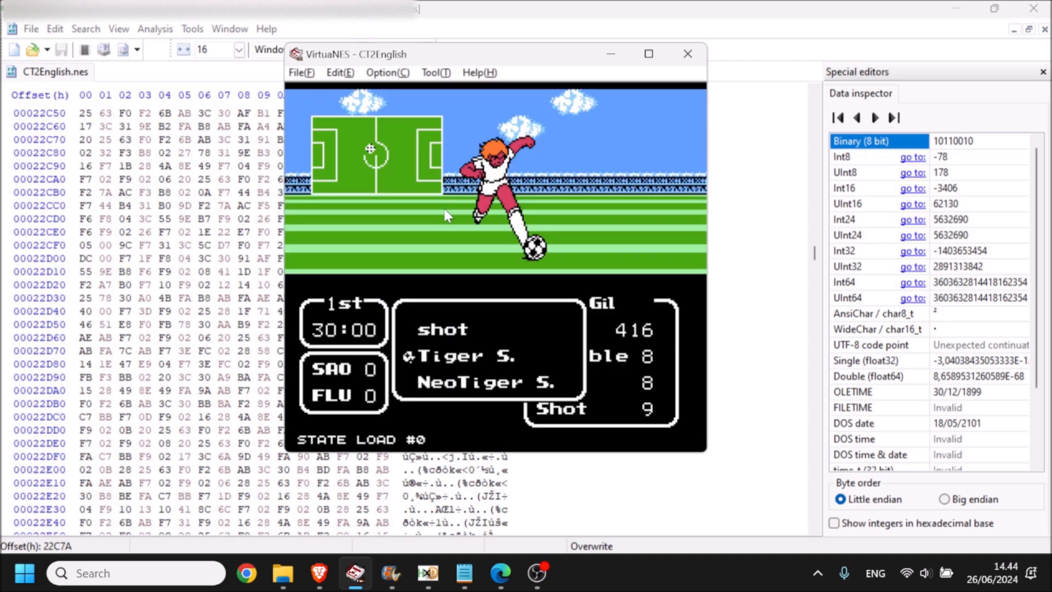
pyautogui.press('Pause')
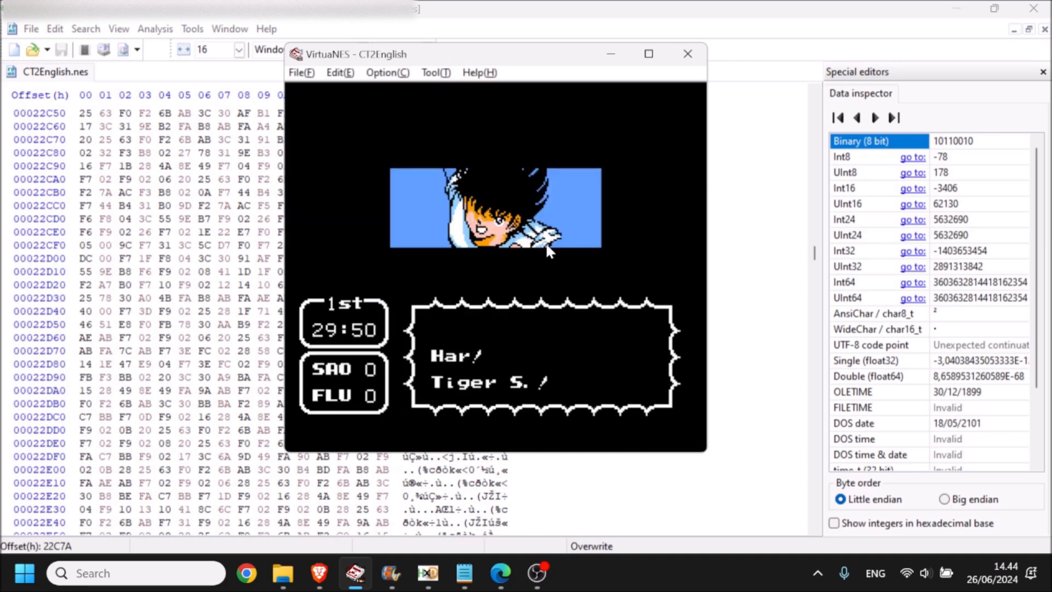
# Switch to the hex editor, set the bytes at offsets 22C78 and 22C79 to 30 9A, and save the ROM.
pyautogui.click(258, 142)
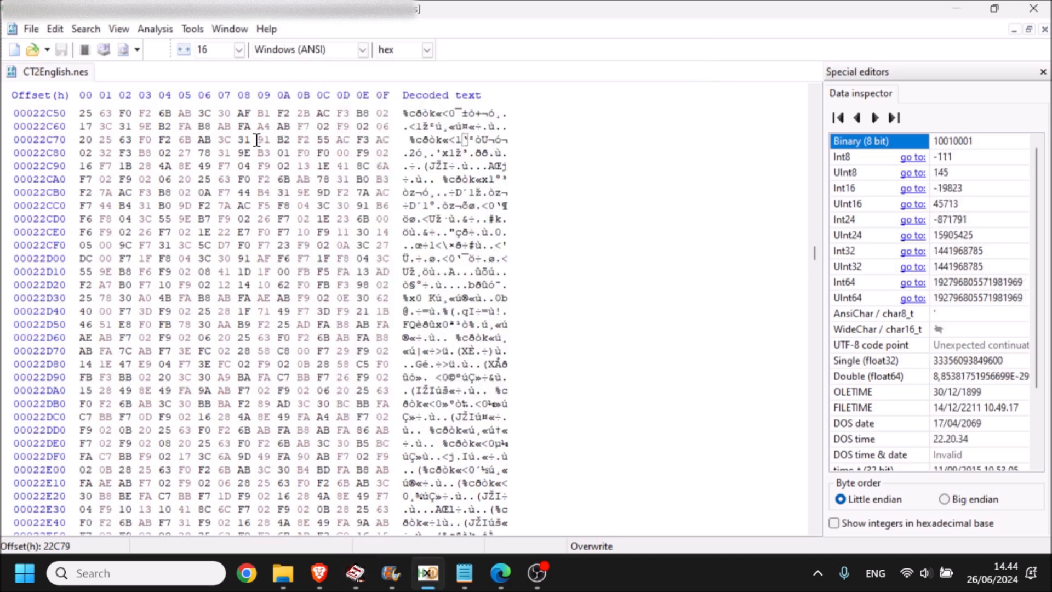
pyautogui.click(238, 139)
pyautogui.write('30 ')
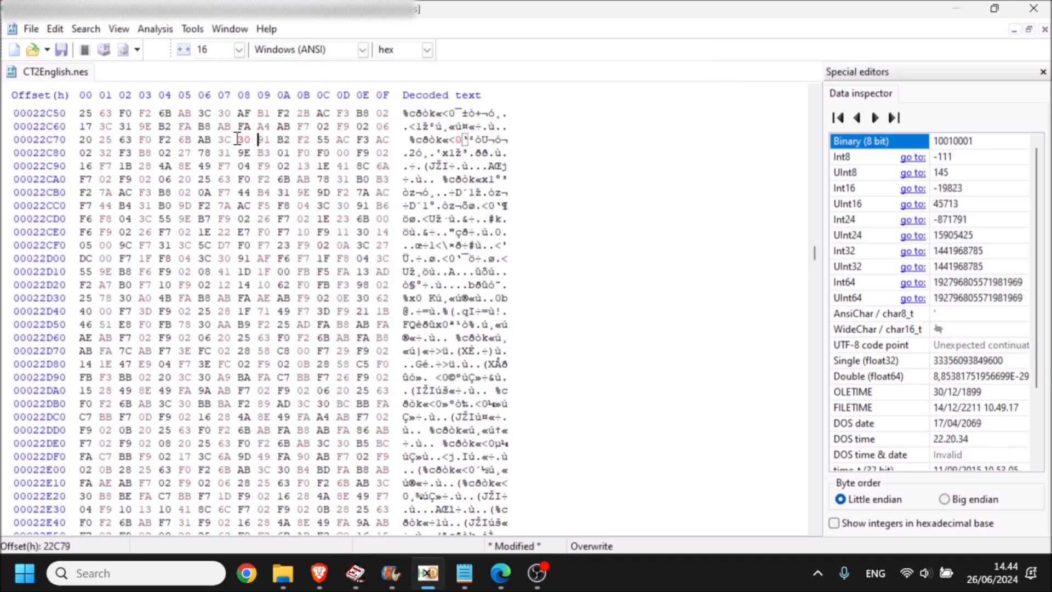
pyautogui.write('9A')
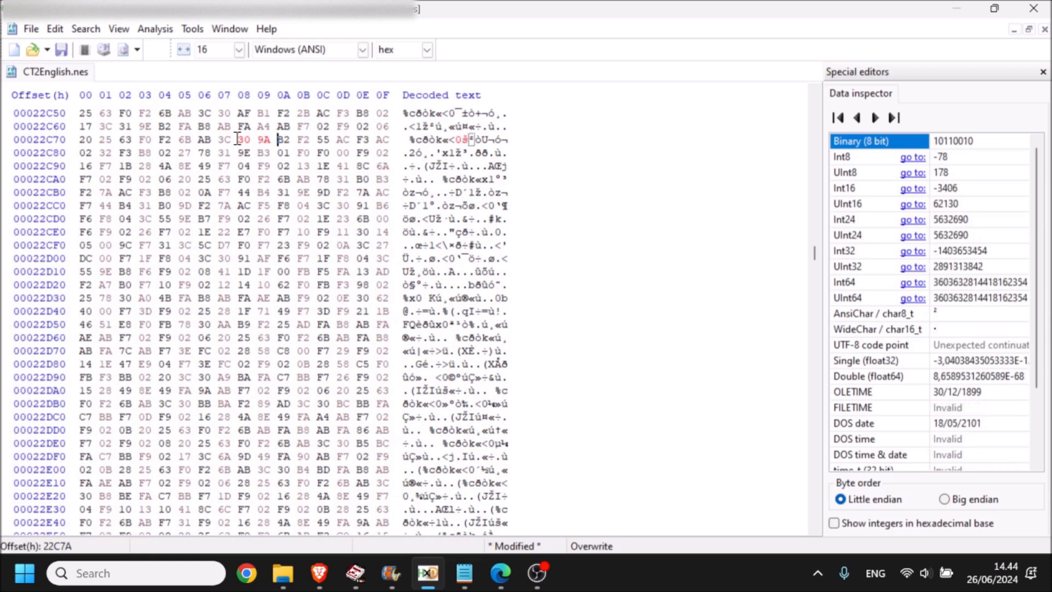
pyautogui.hotkey('ctrl', 's')
# Reload CT2English.nes in VirtuaNES, perform Gil's Tiger S. from the saved state, and pause to examine the portrait.
pyautogui.hotkey('alt', 'Tab')
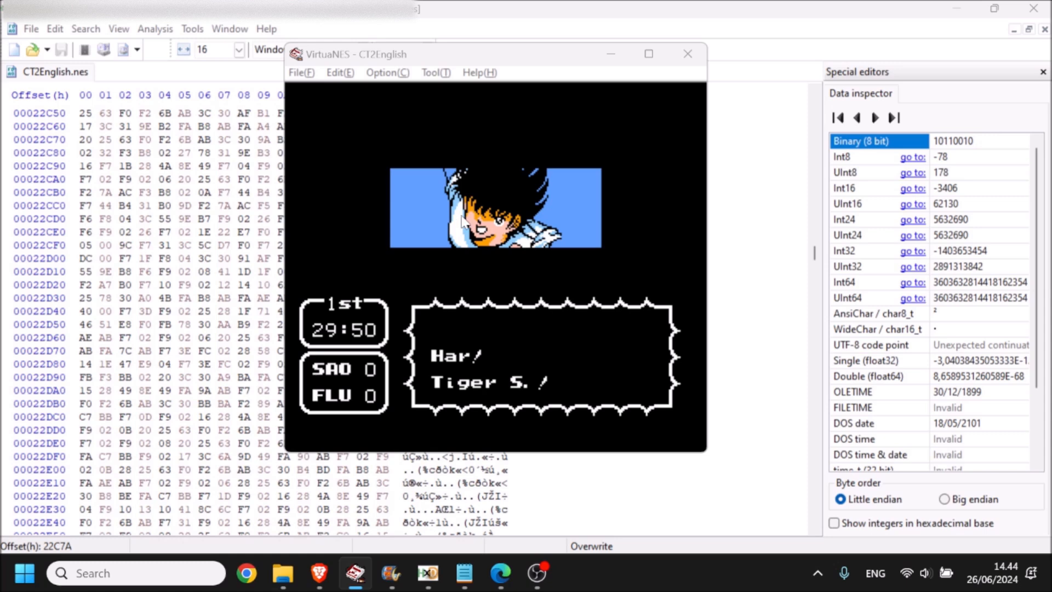
pyautogui.hotkey('ctrl', 'o')
pyautogui.click(433, 214)
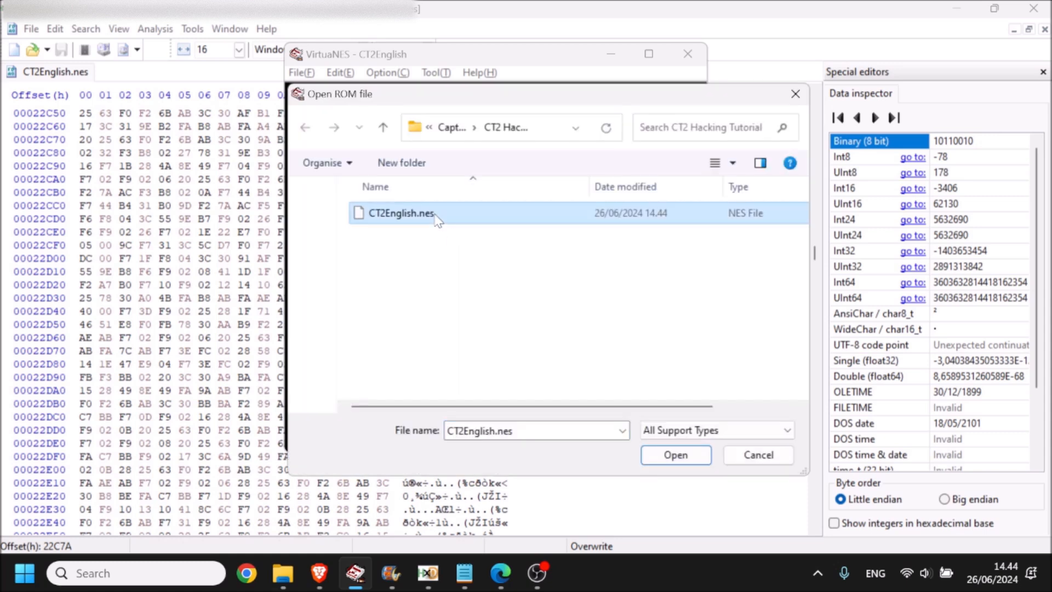
pyautogui.doubleClick(433, 213)
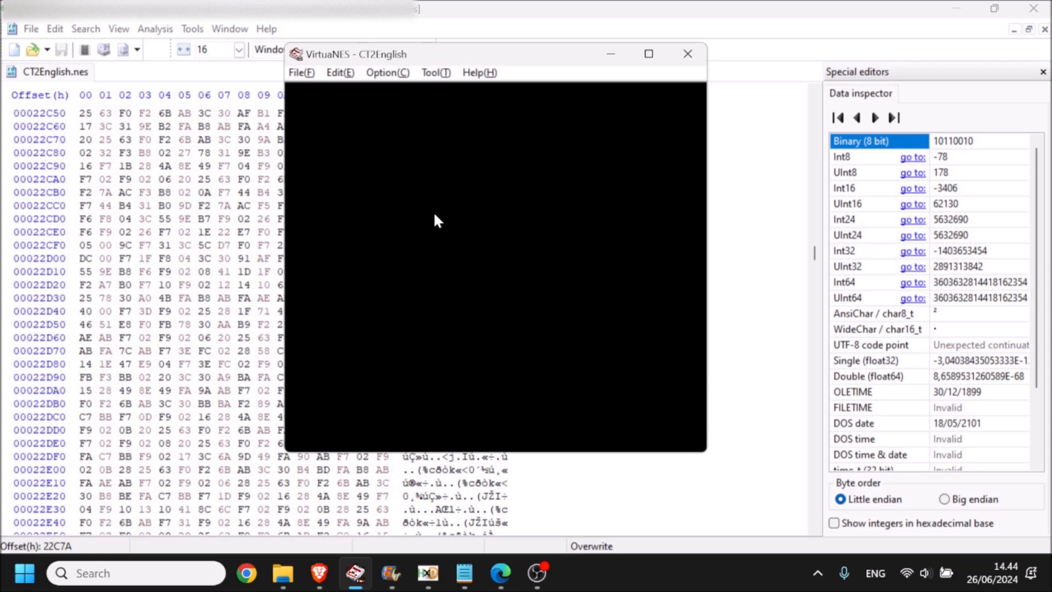
pyautogui.press('F5')
pyautogui.press('x')
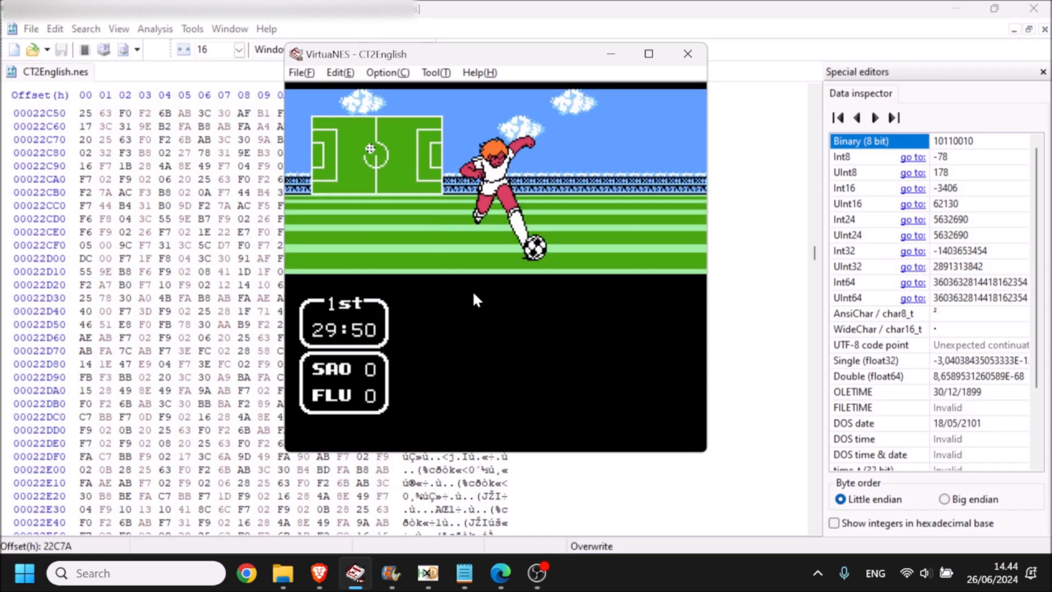
pyautogui.press('Pause')
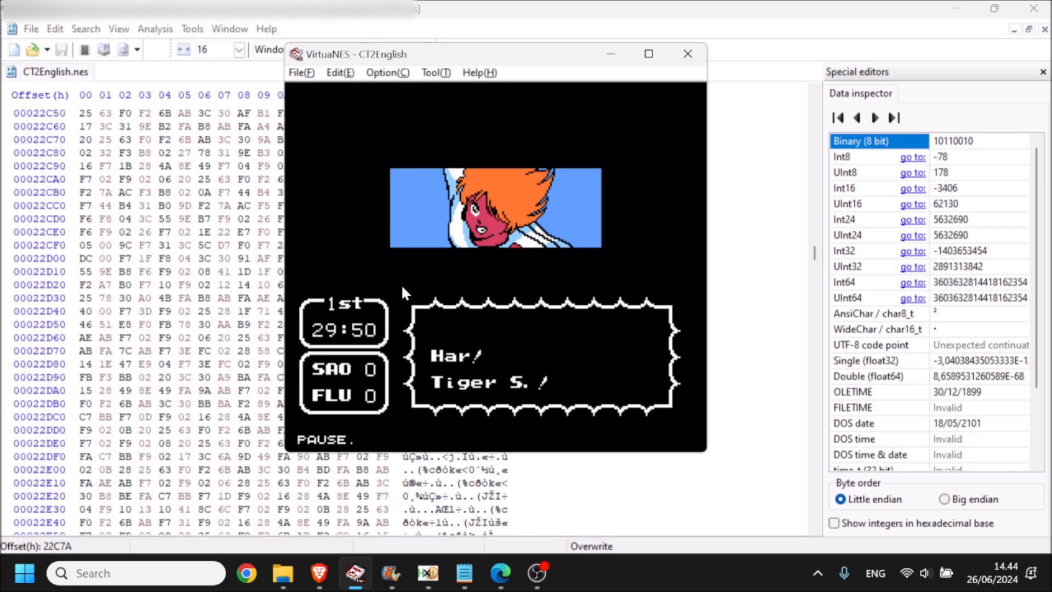
# Resume the game, load saved state 0, and perform Gil's NeoTiger S. to check which portrait it uses.
pyautogui.press('Pause')
pyautogui.press('F4')
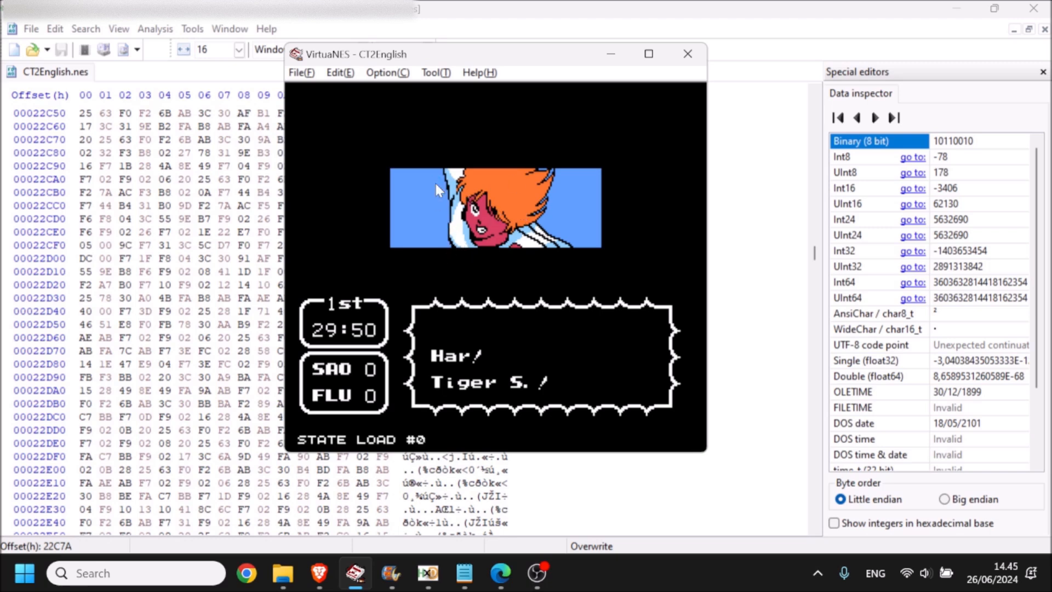
pyautogui.press('Down')
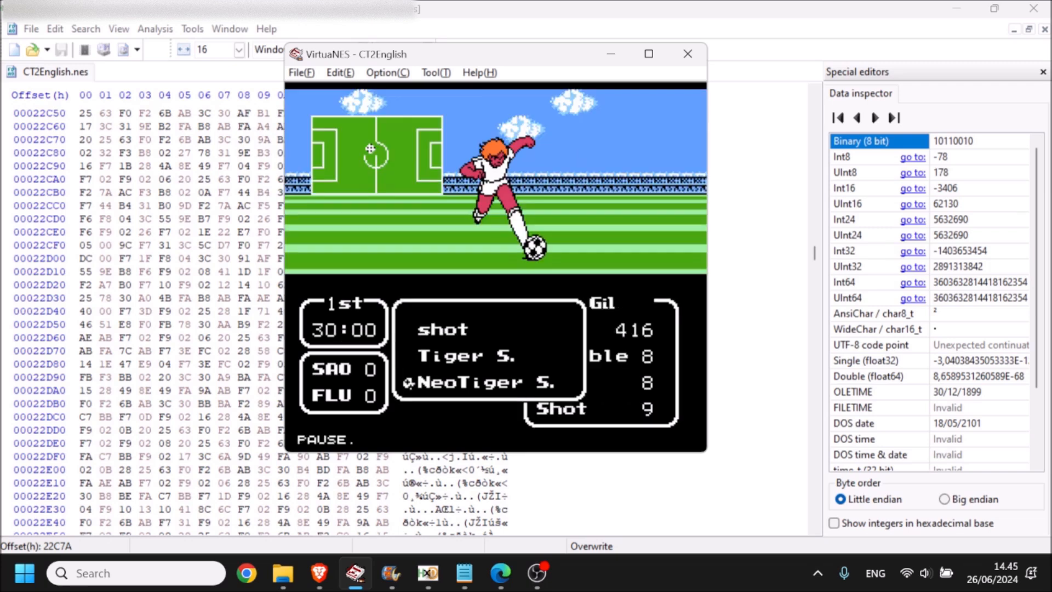
pyautogui.press('x')
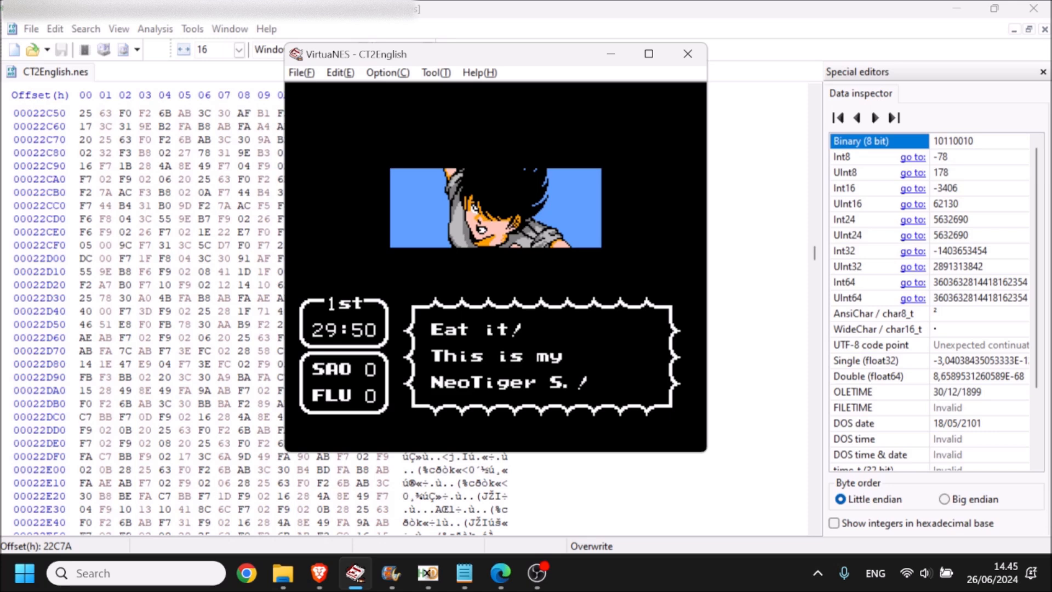
# Switch to the hex editor, change the bytes at offsets 22CAD and 22CAE to 30 9A, and save the ROM.
pyautogui.hotkey('alt', 'Tab')
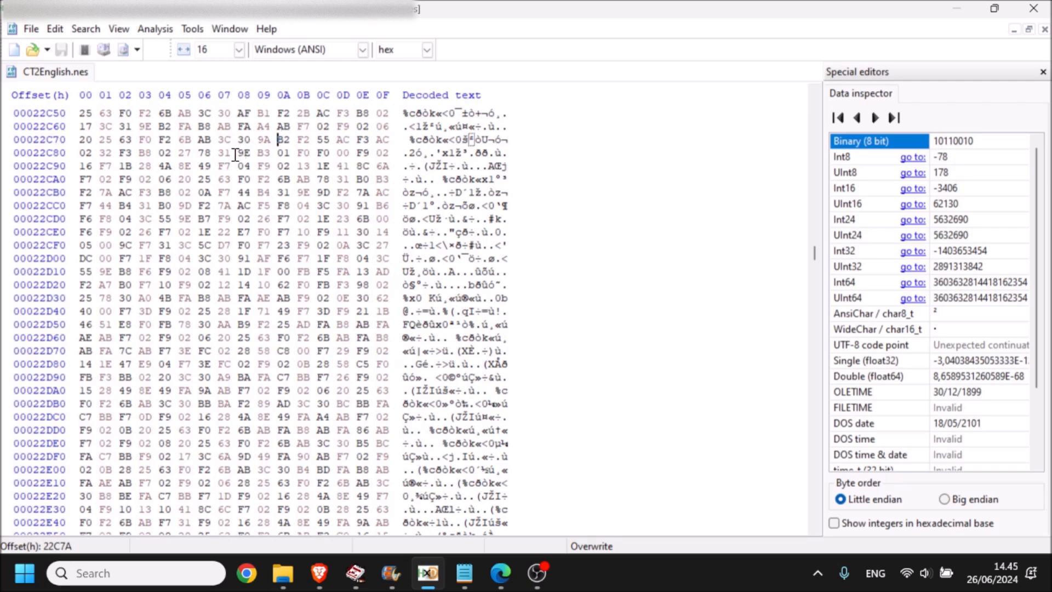
pyautogui.click(359, 181)
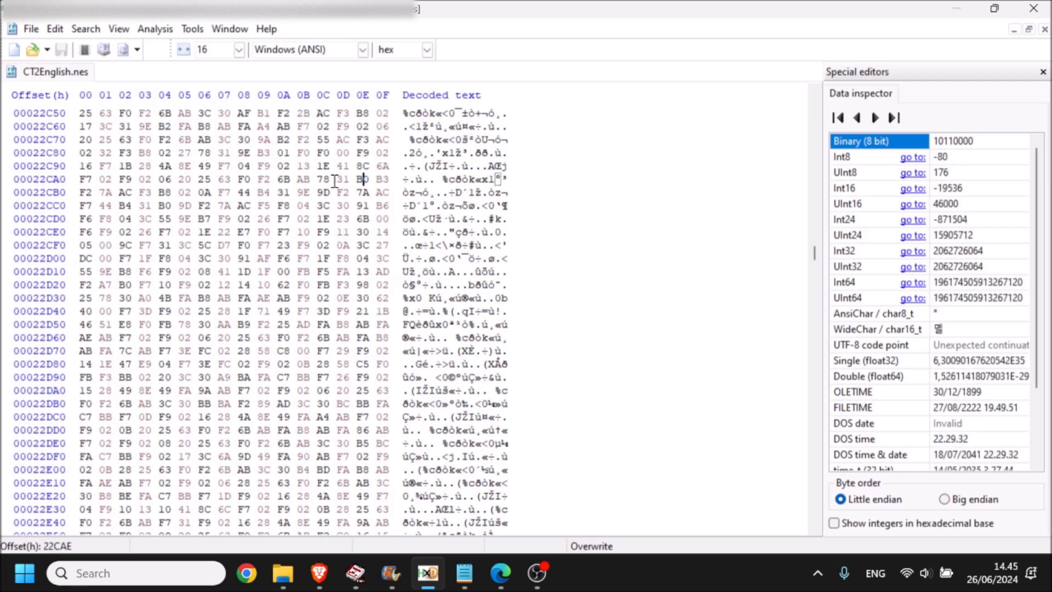
pyautogui.keyDown('shift'); pyautogui.click(341, 180); pyautogui.keyUp('shift')
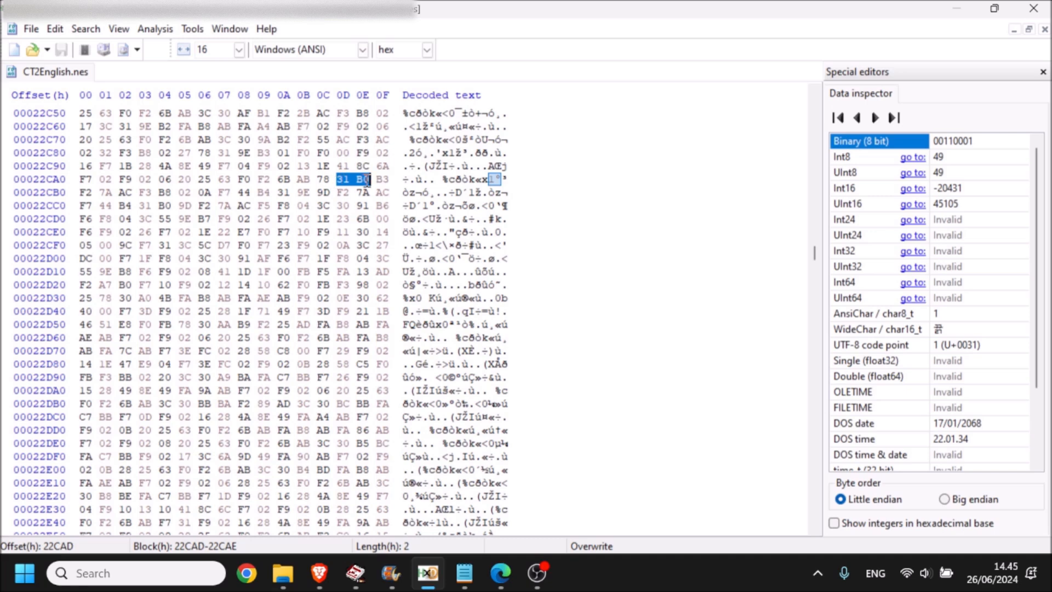
pyautogui.write('309A')
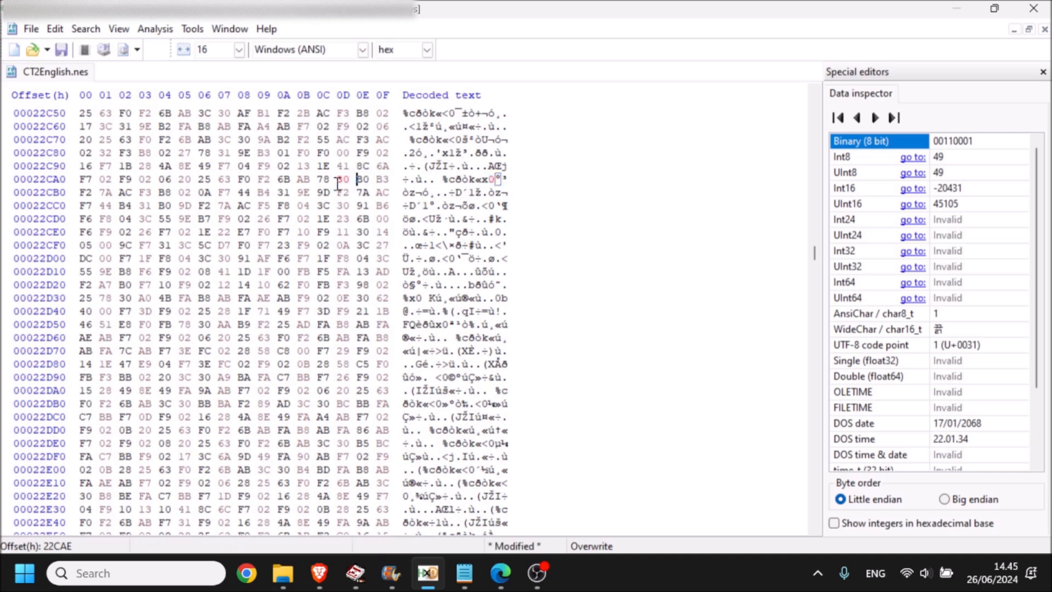
pyautogui.hotkey('ctrl', 's')
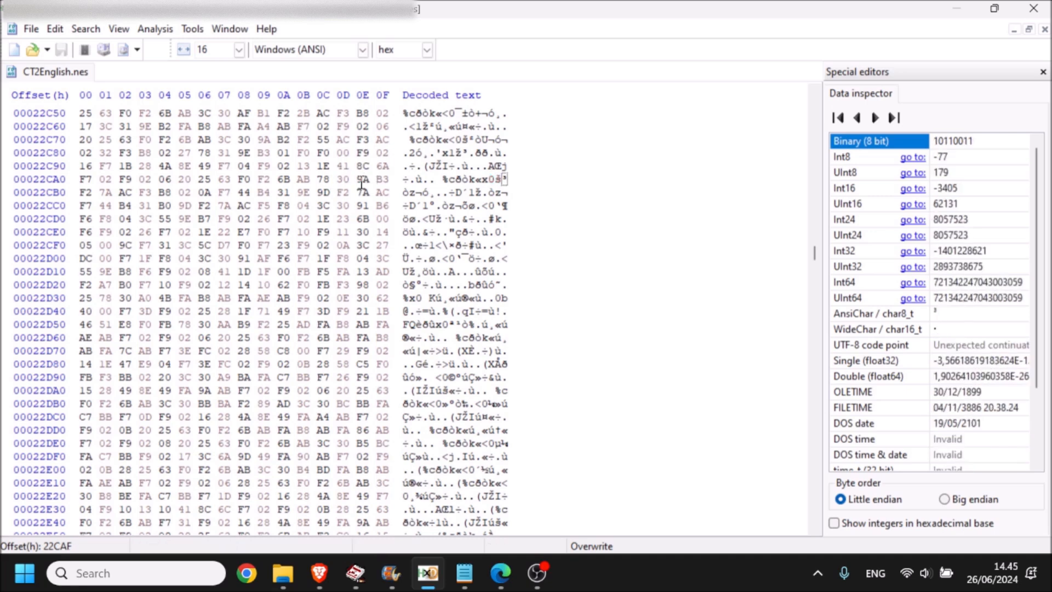
pyautogui.hotkey('alt', 'Tab')
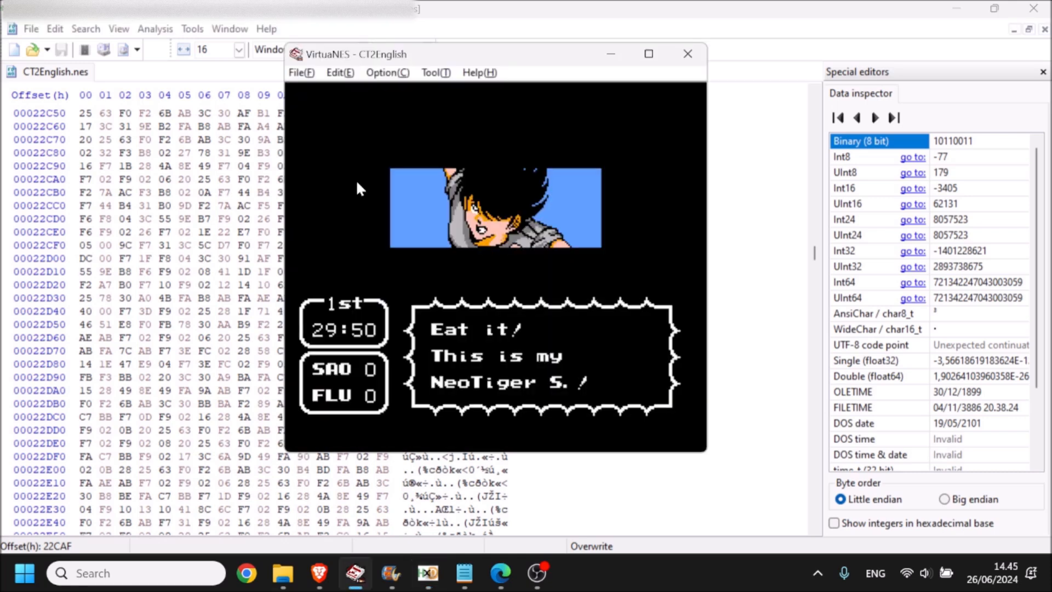
pyautogui.hotkey('alt', 'Tab')
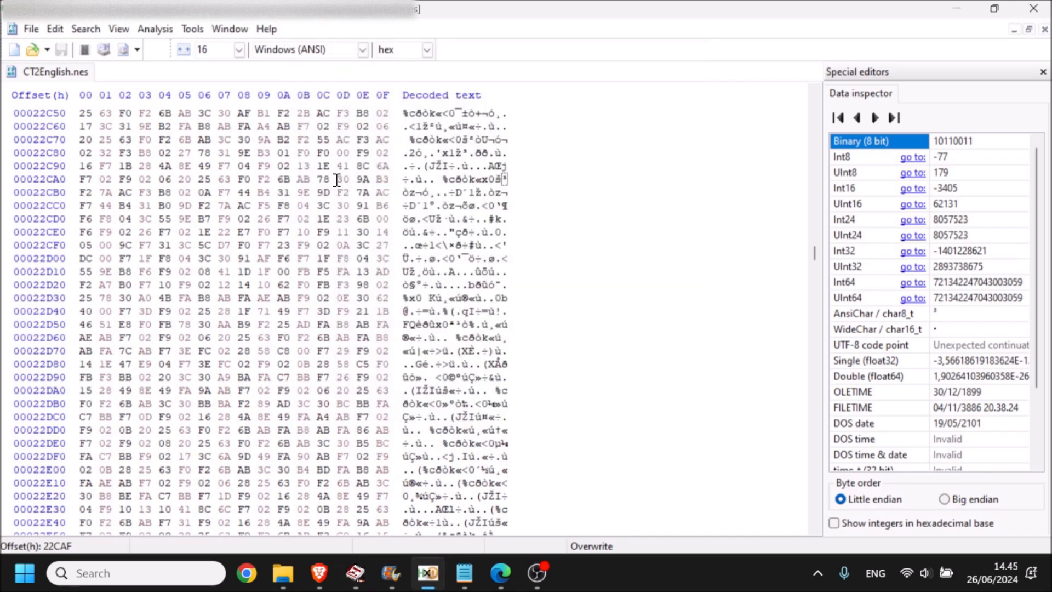
pyautogui.click(340, 179)
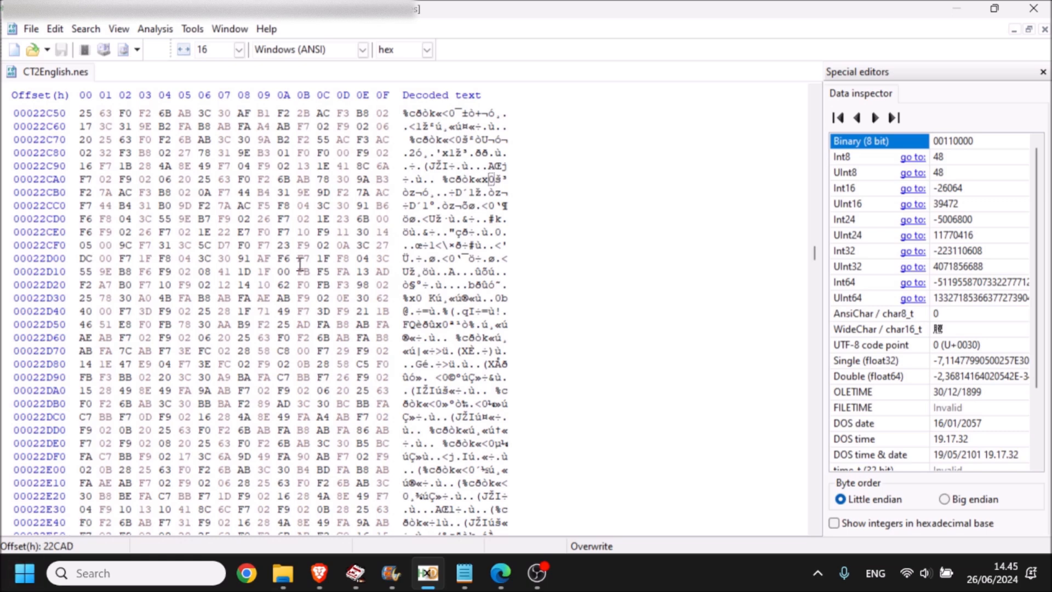
# Reload CT2English.nes in VirtuaNES, perform Gil's NeoTiger S. from the saved state, and pause to examine the portrait.
pyautogui.hotkey('alt', 'Tab')
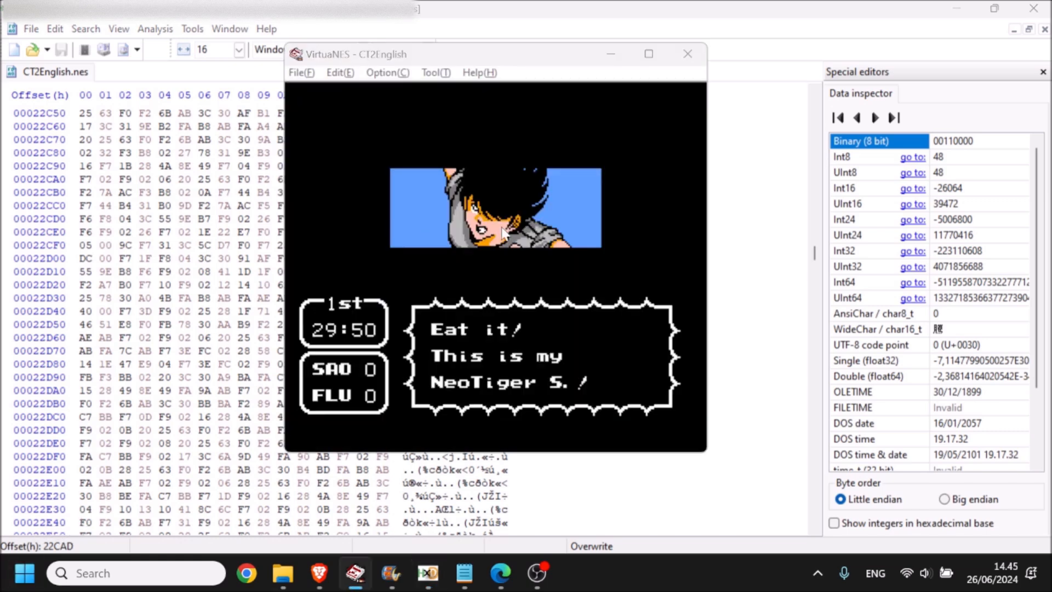
pyautogui.hotkey('ctrl', 'o')
pyautogui.doubleClick(438, 212)
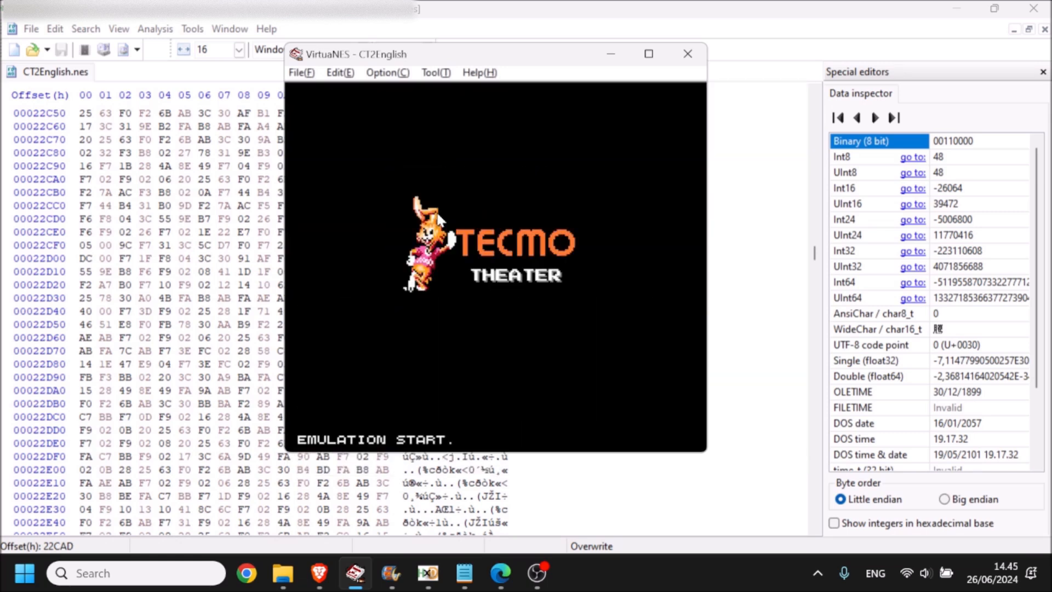
pyautogui.press('F4')
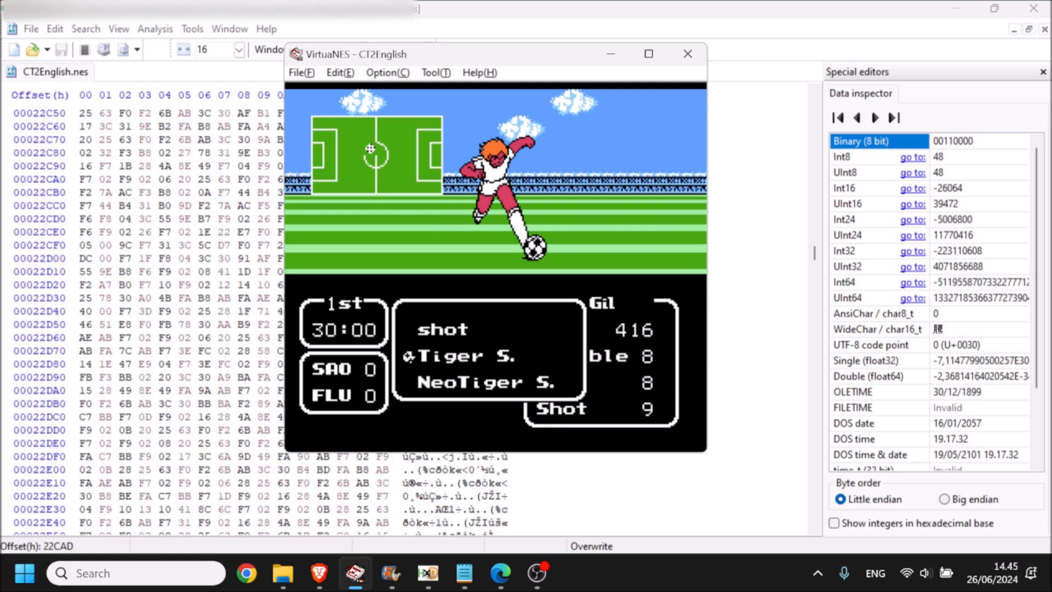
pyautogui.press('Down')
pyautogui.press('x')
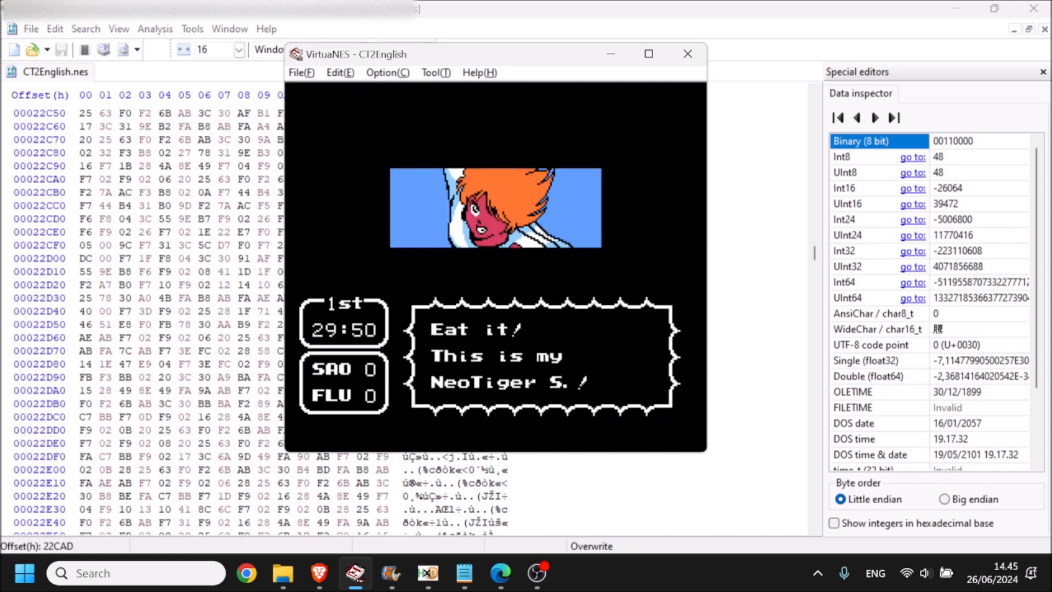
pyautogui.press('Pause')
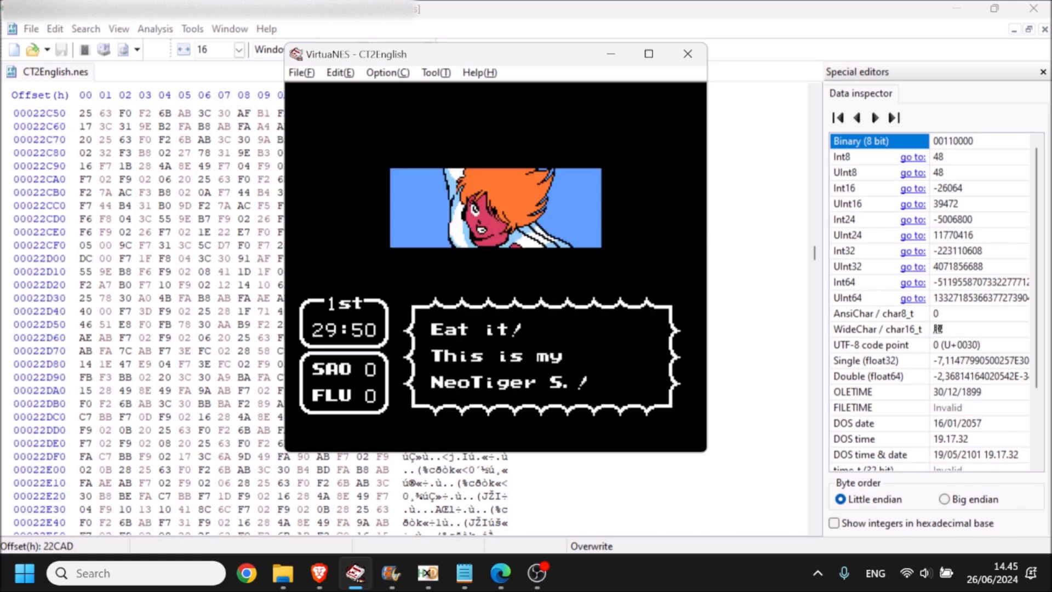